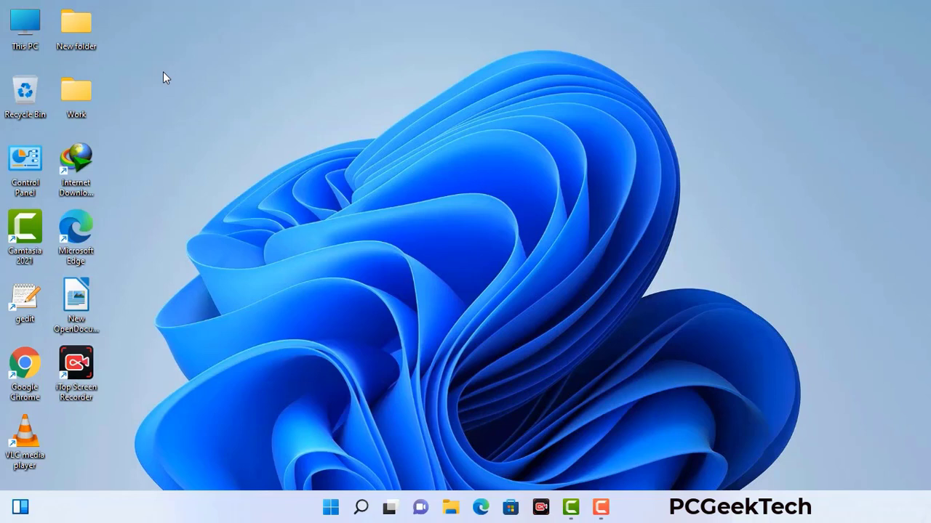
- Run msconfig from the Win+R box to open System Configuration
key(super+r)
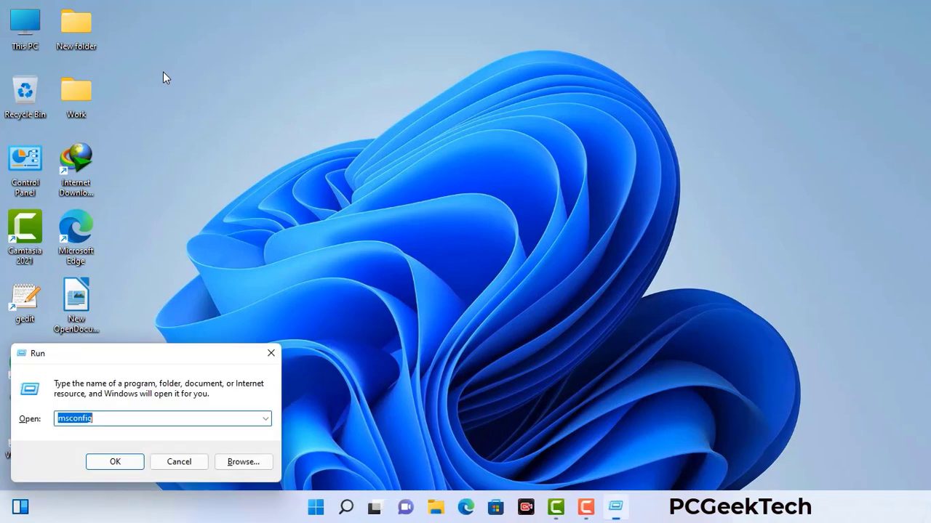
drag(156, 353, 409, 115)
click(372, 181)
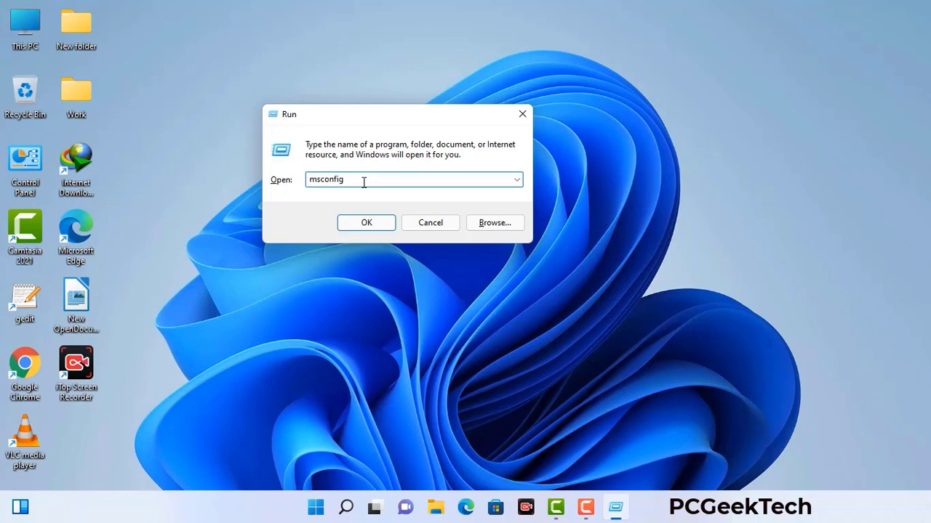
click(359, 227)
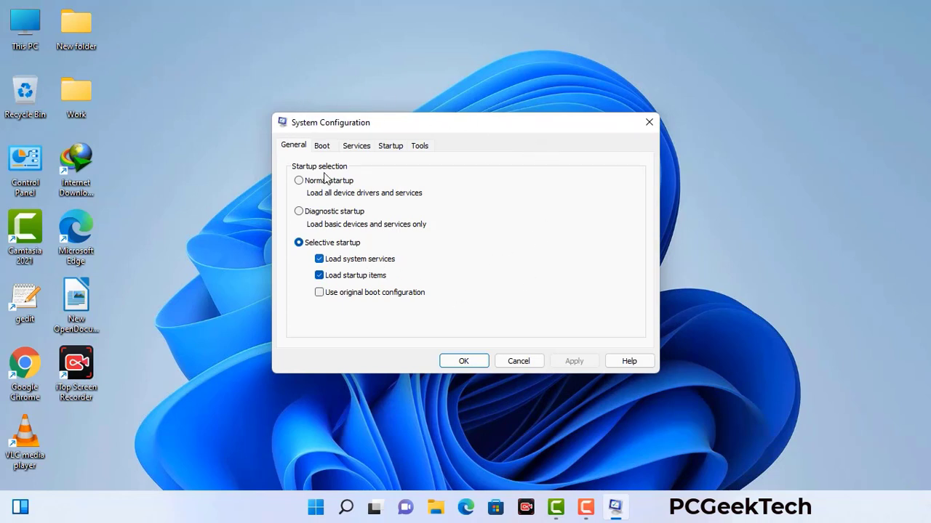
- On the Boot tab, enable Safe boot with the Network option and apply it
click(325, 147)
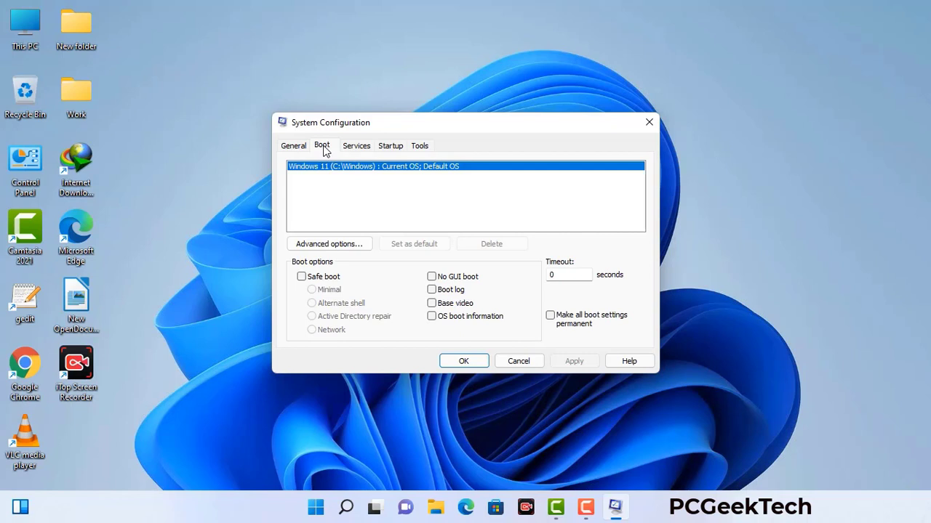
click(301, 278)
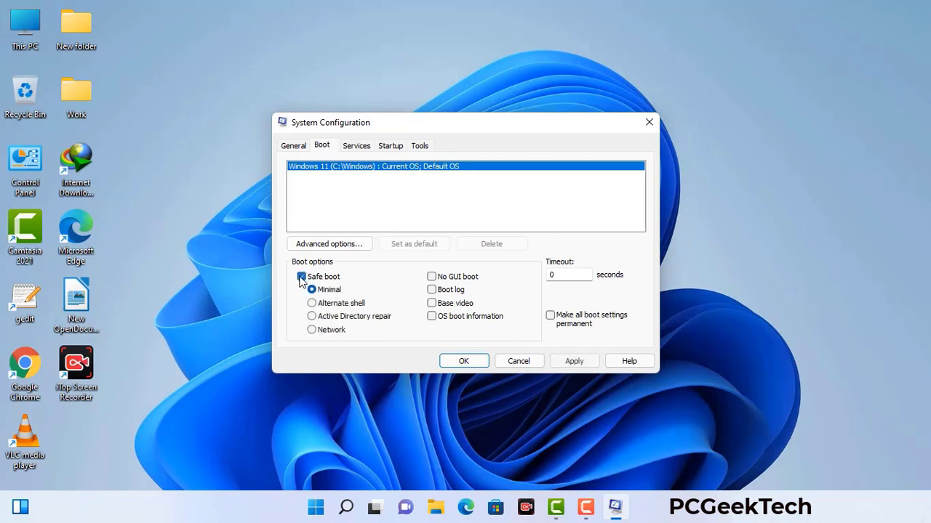
click(332, 331)
click(573, 361)
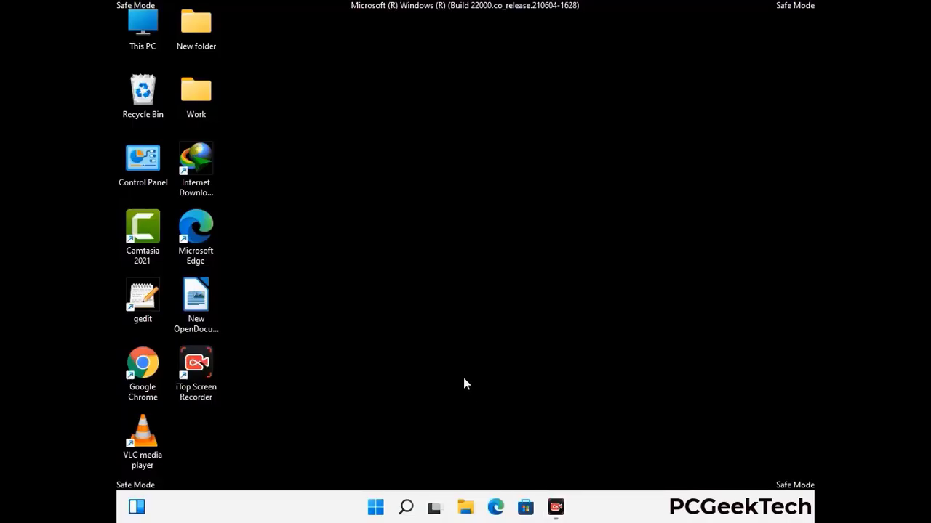
- In Control Panel's File Explorer Options, turn on 'Show hidden files, folders, and drives' and apply
double_click(143, 175)
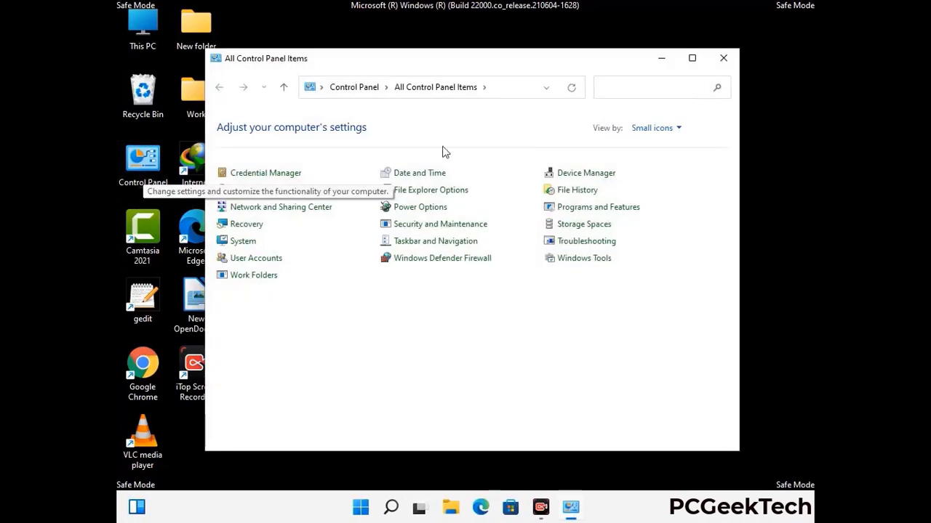
click(448, 195)
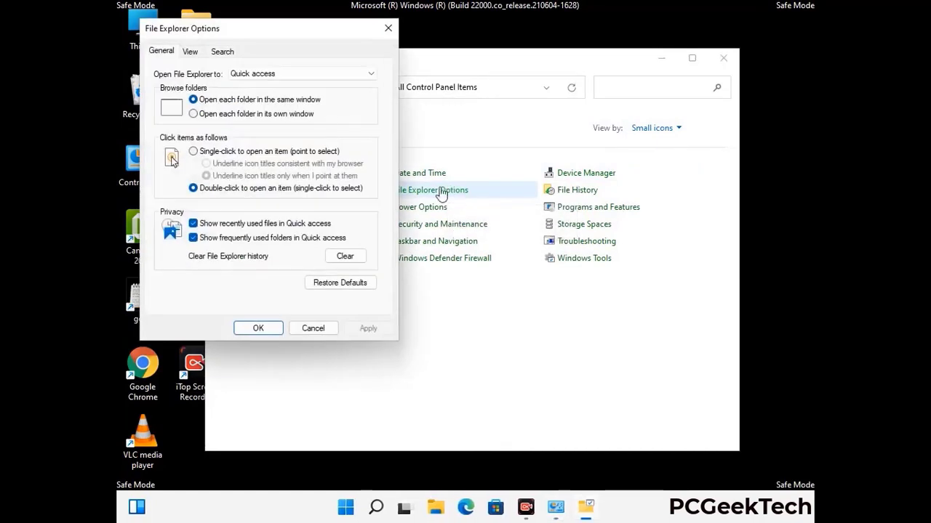
click(191, 51)
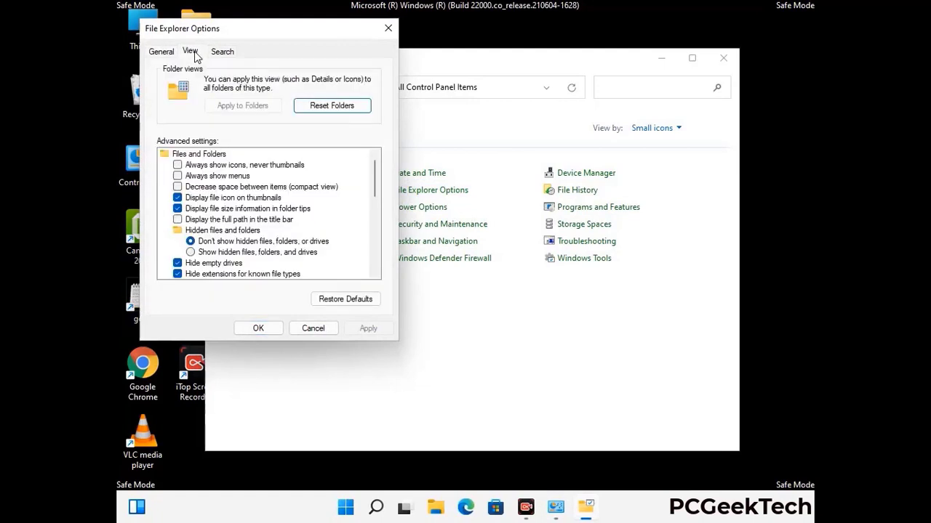
click(195, 255)
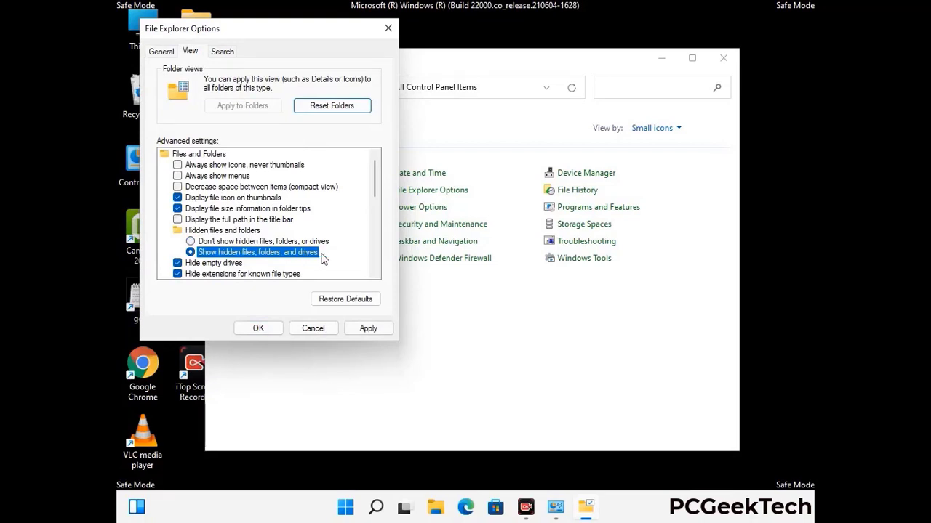
click(368, 328)
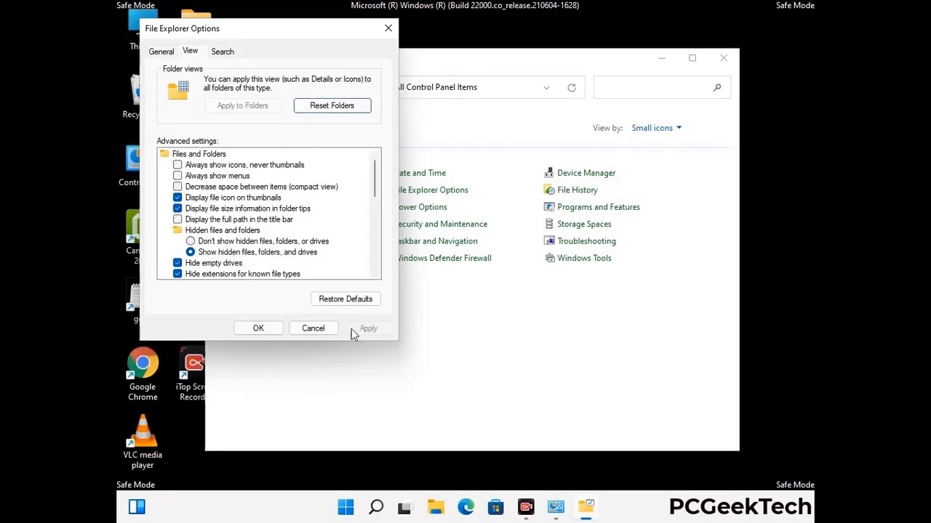
click(244, 330)
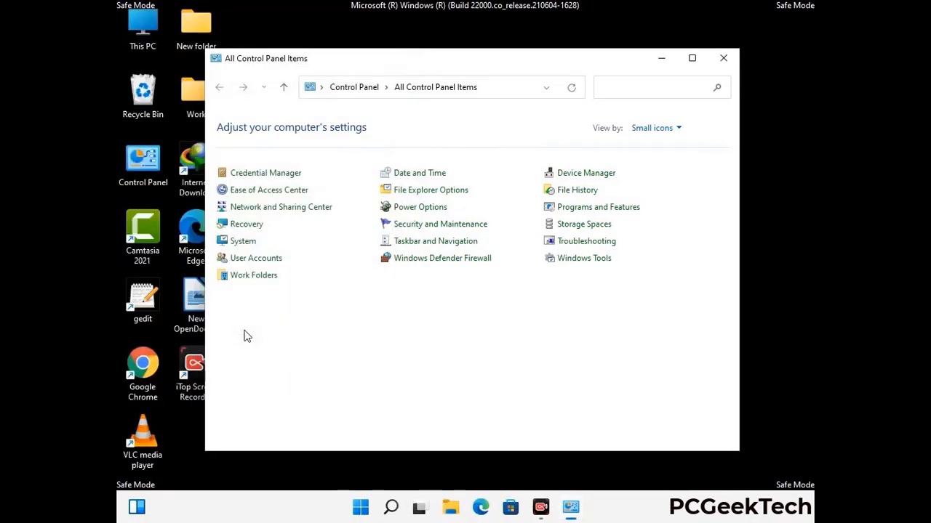
- Close Control Panel and open C:\Windows from This PC
click(724, 58)
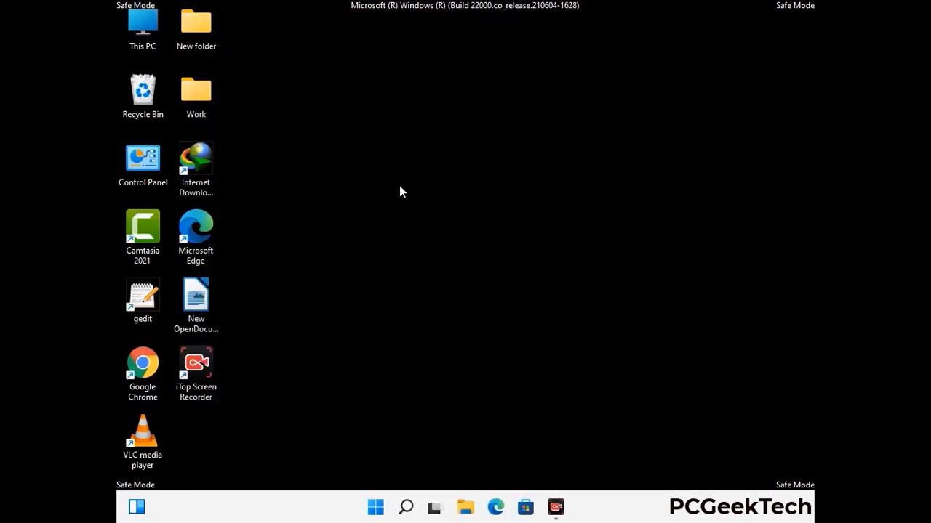
double_click(138, 46)
double_click(407, 318)
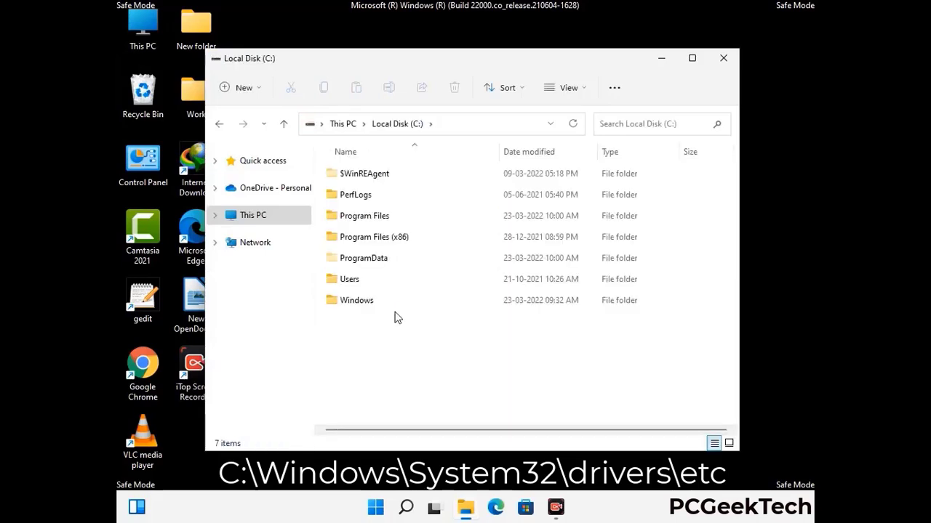
double_click(347, 306)
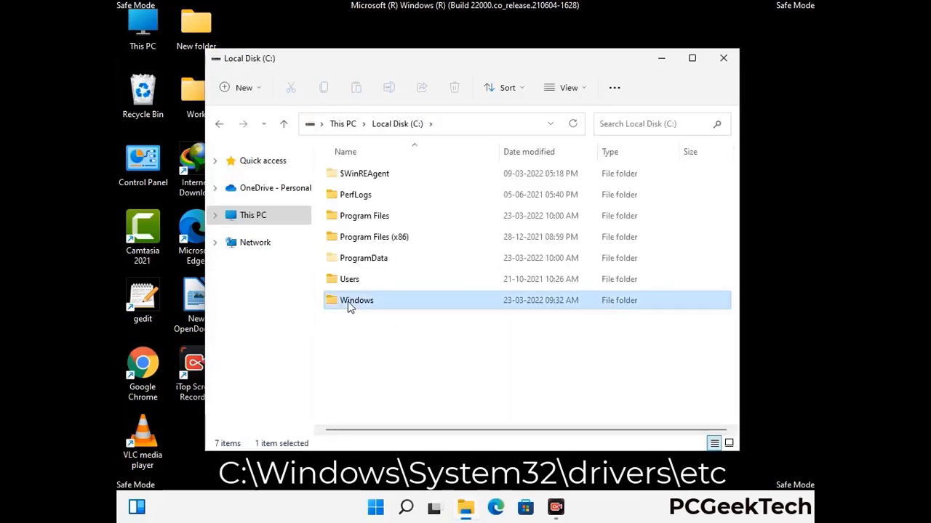
- Go into System32\drivers\etc and select the hosts file
scroll(465, 312, down, 5)
scroll(459, 314, down, 12)
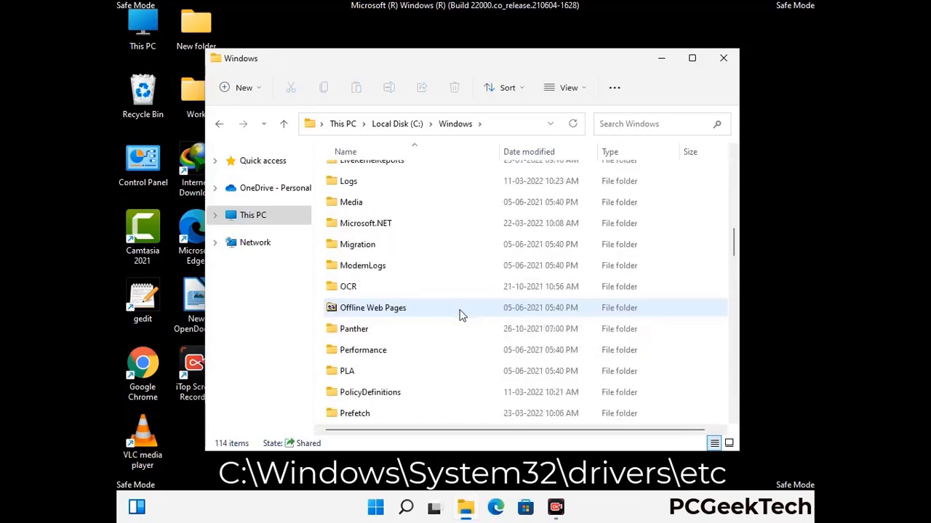
scroll(439, 310, down, 2)
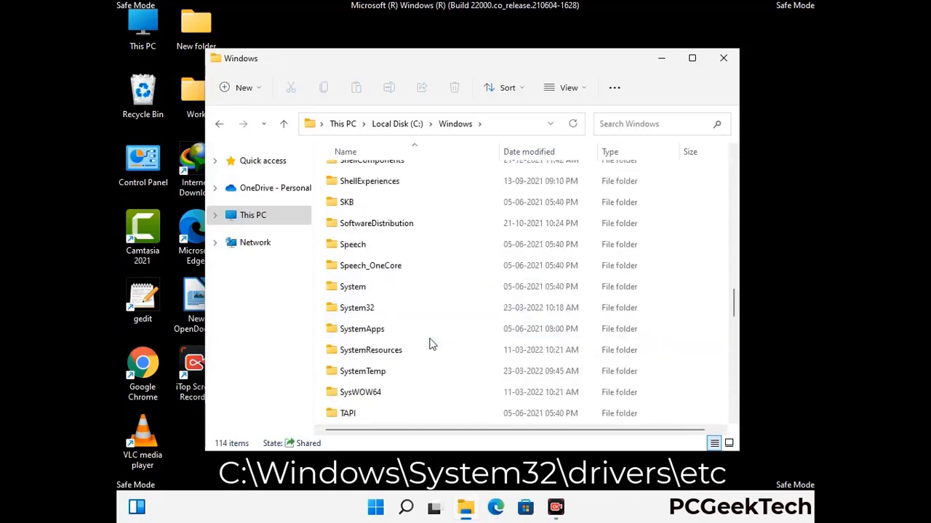
double_click(355, 308)
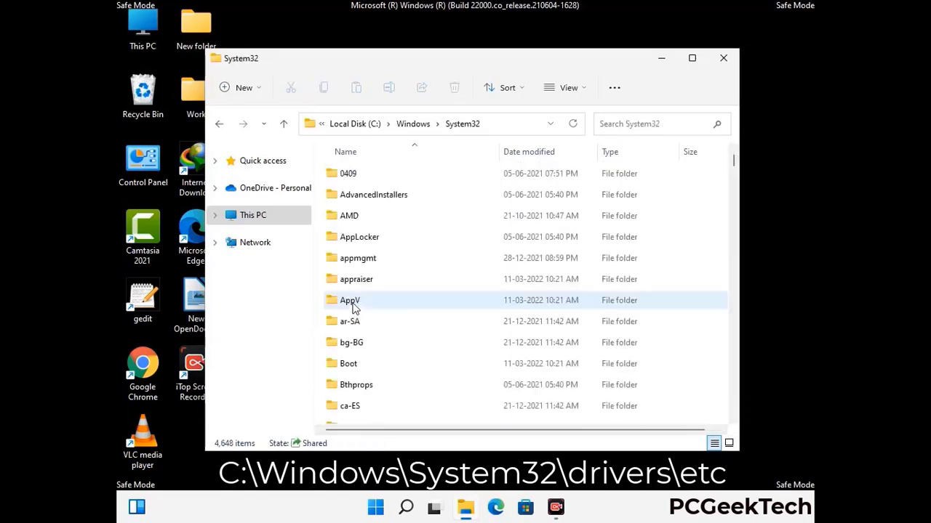
scroll(400, 317, down, 5)
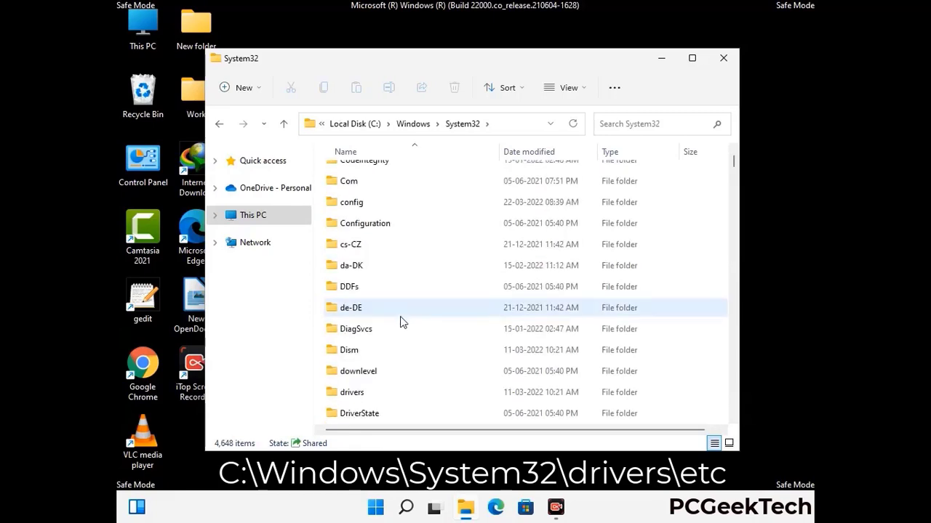
double_click(361, 393)
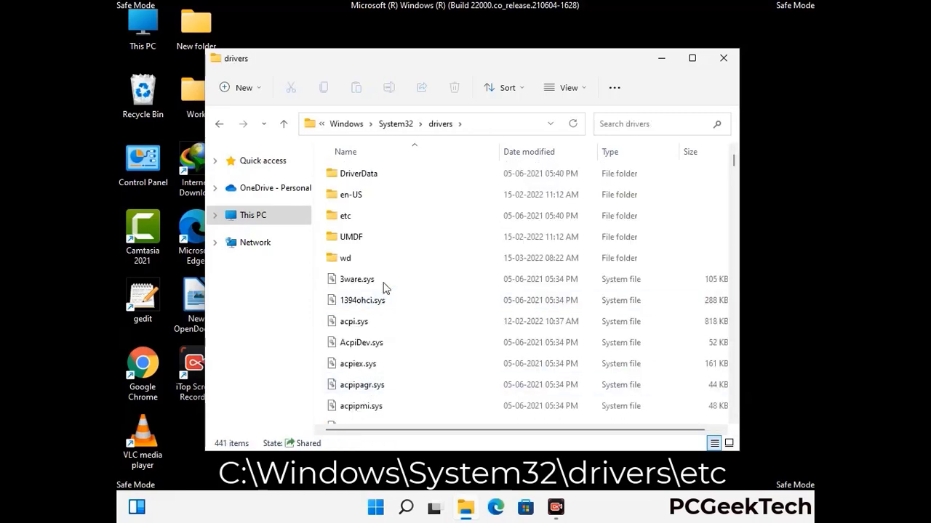
double_click(347, 215)
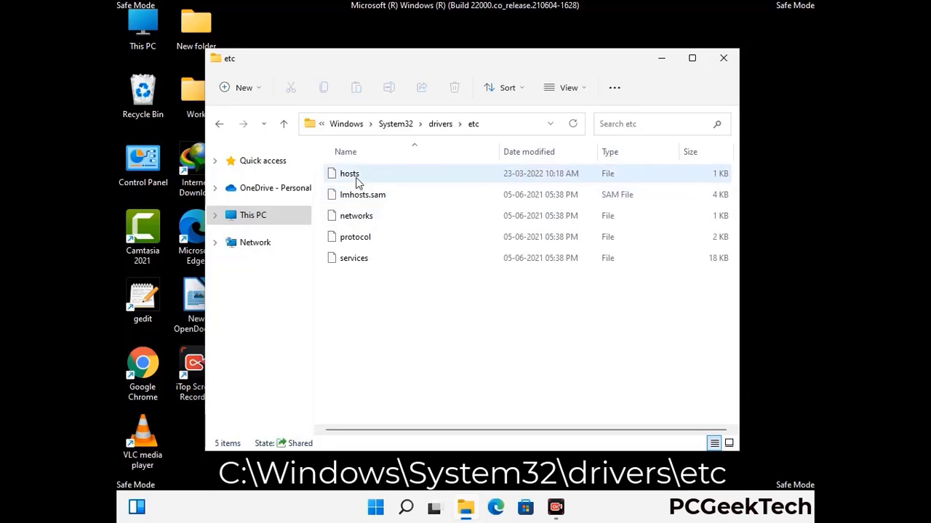
click(357, 181)
- Open the hosts file in Notepad and bring its window fully on screen
double_click(357, 182)
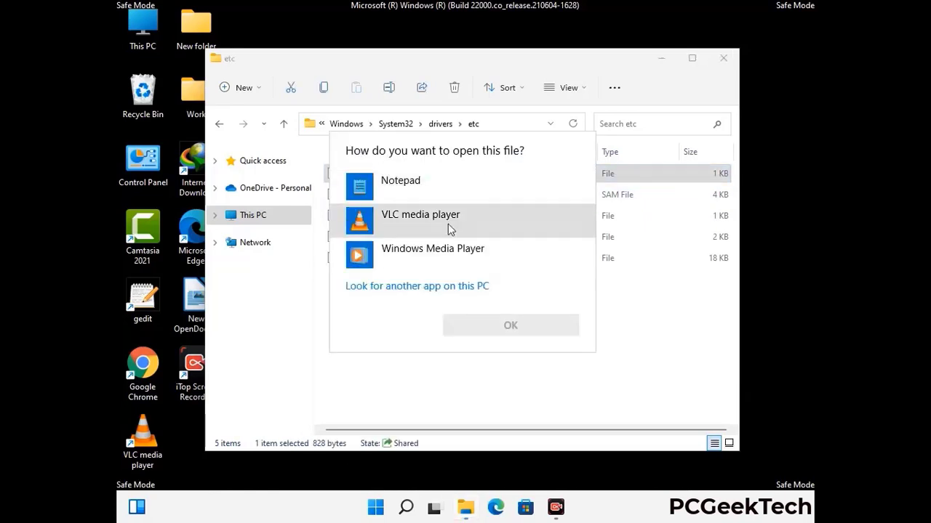
click(412, 186)
click(510, 326)
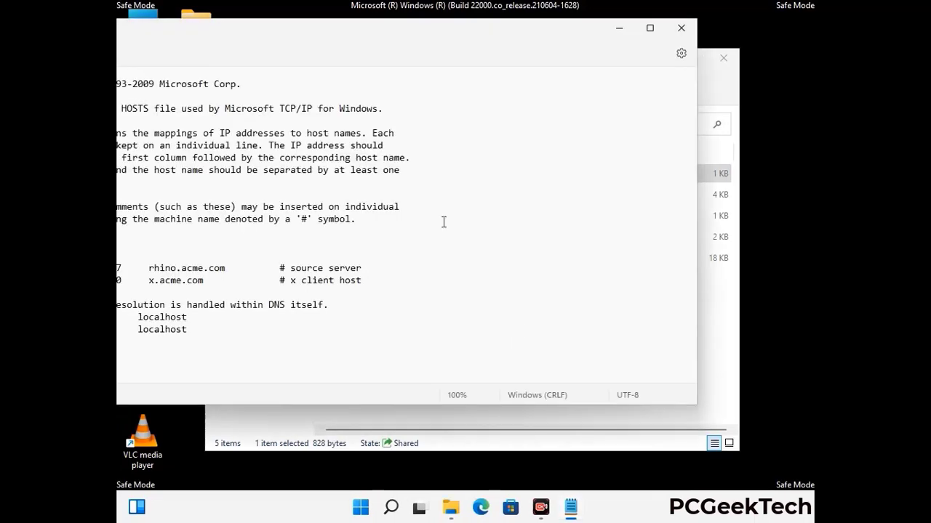
drag(358, 35, 494, 47)
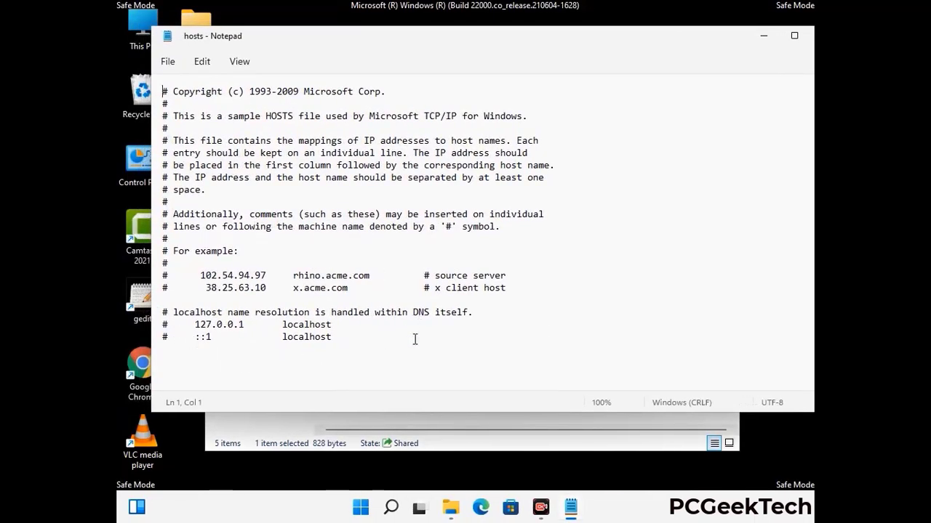
- Add a blank line after the last localhost line and save hosts
click(349, 338)
key(Return)
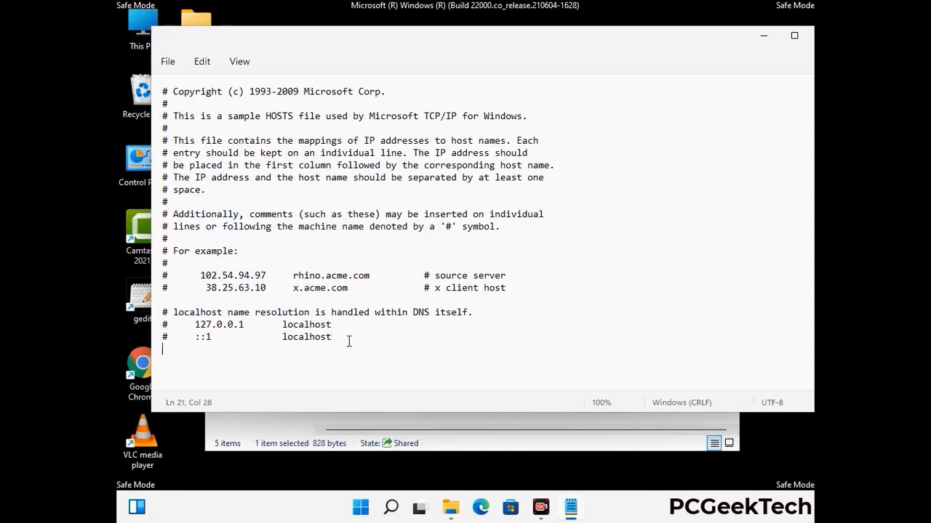
scroll(160, 313, down, 1)
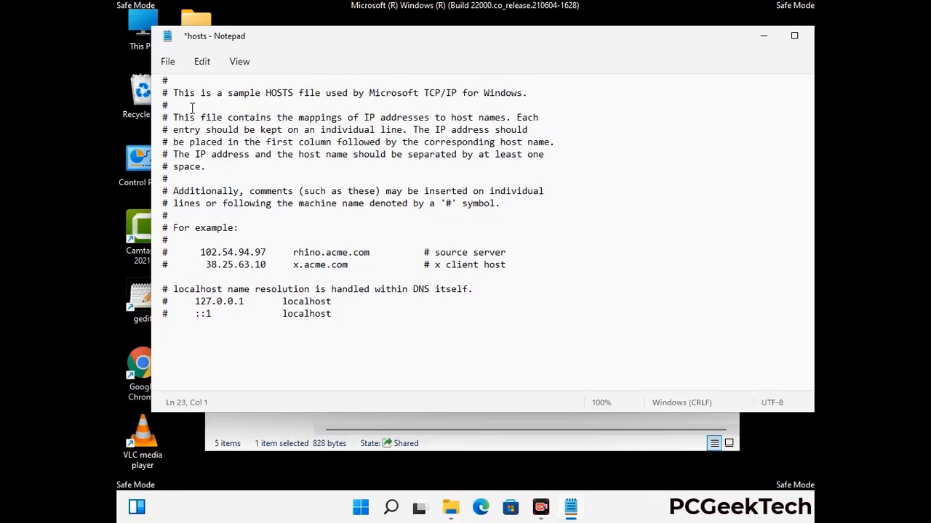
click(168, 63)
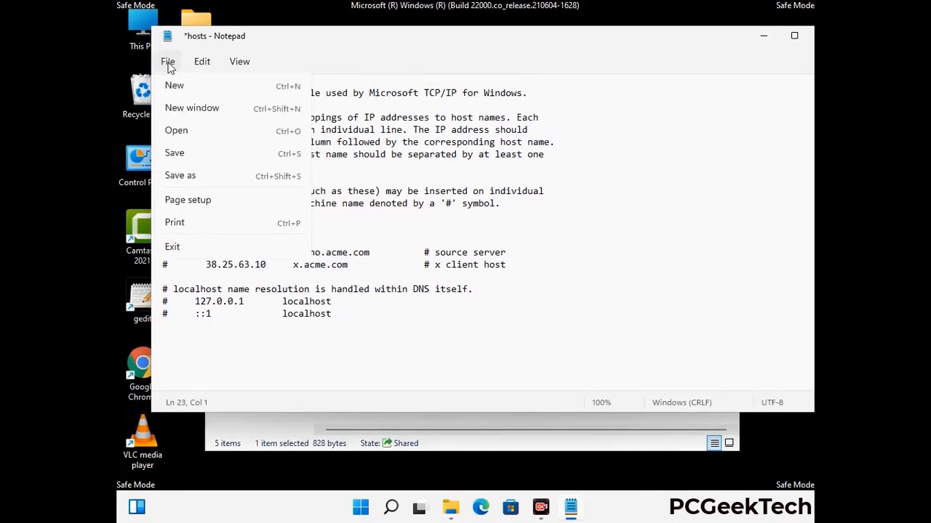
click(175, 154)
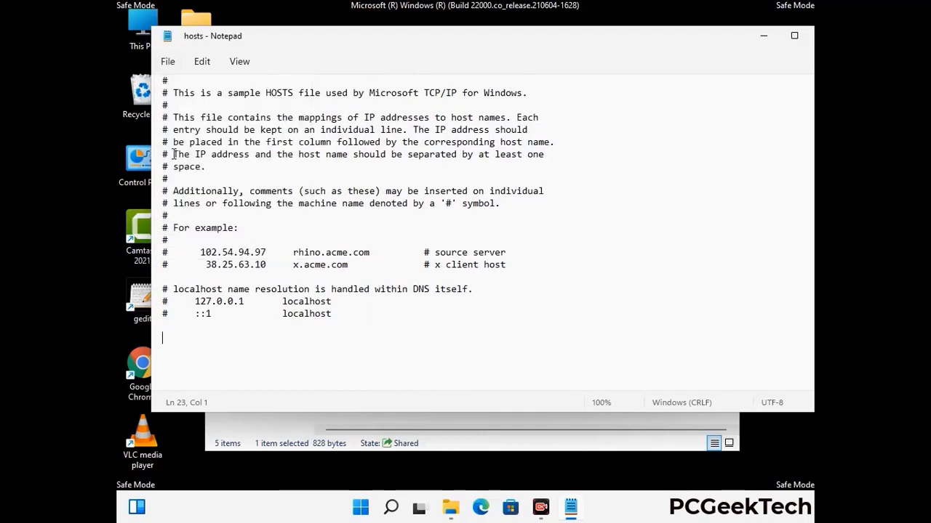
- Close Notepad and the etc folder window
drag(691, 40, 593, 40)
click(719, 41)
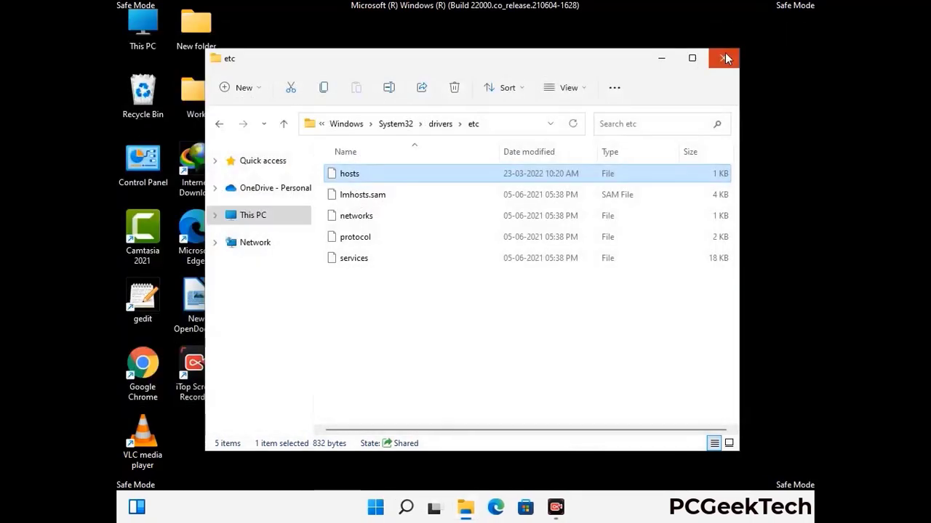
click(725, 51)
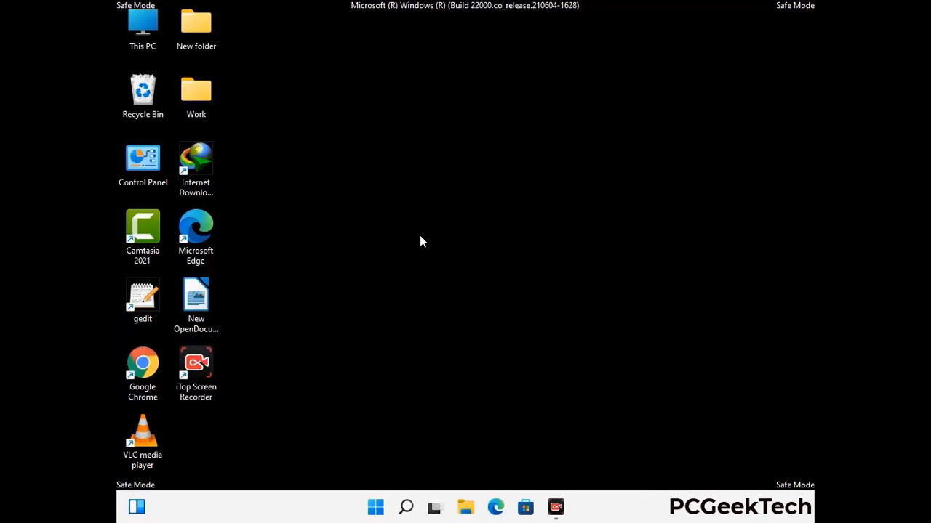
- Run %appdata from the Run dialog to open AppData\Roaming in File Explorer
key(super+r)
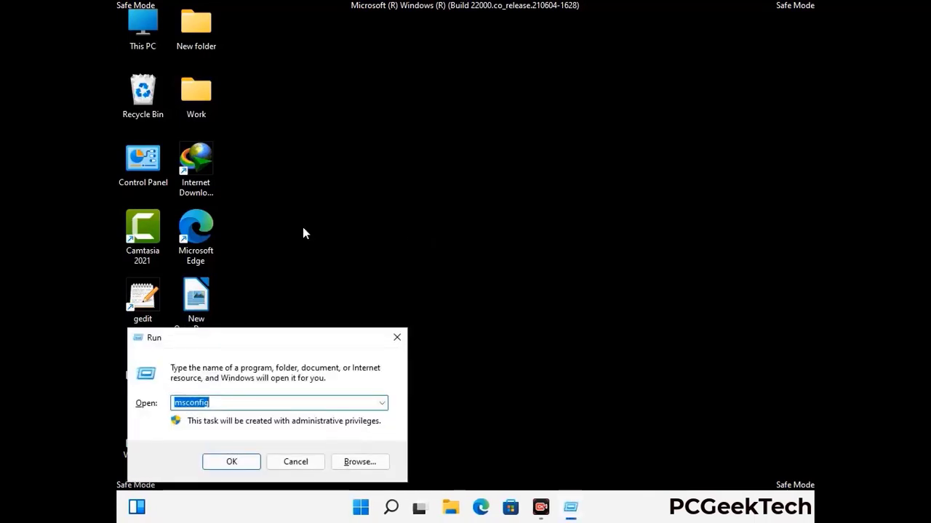
drag(266, 336, 432, 146)
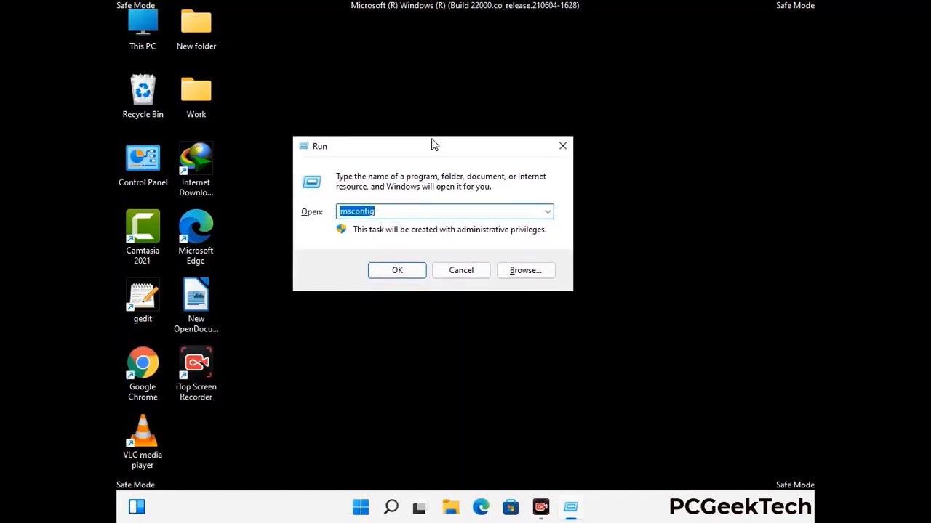
text(%)
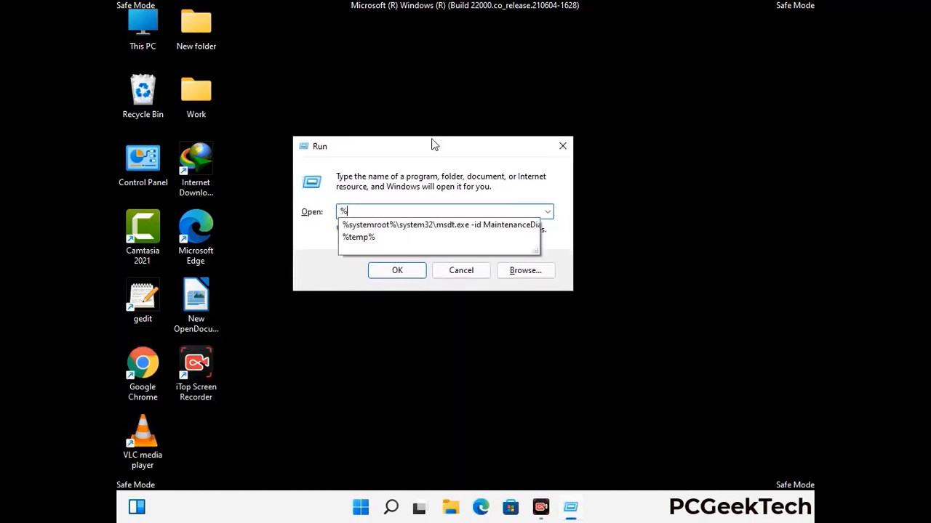
text(appd)
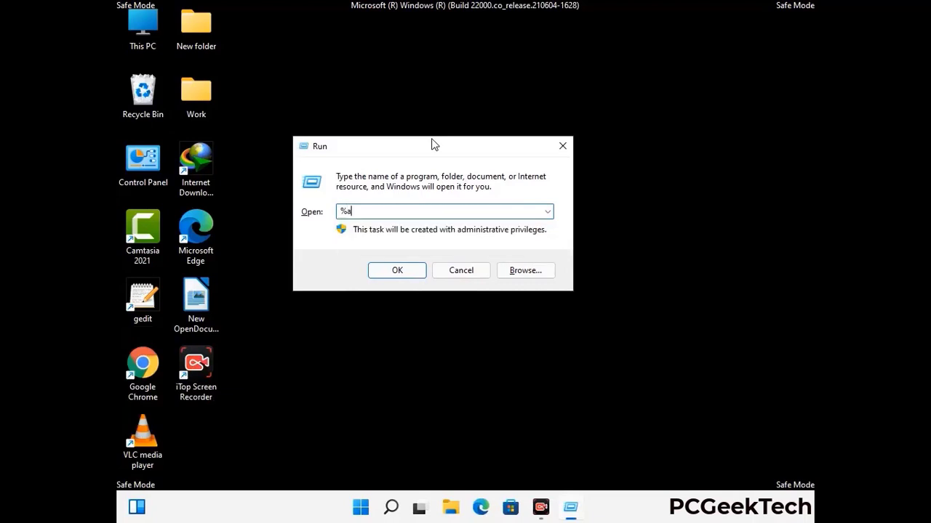
text(ata%)
key(Return)
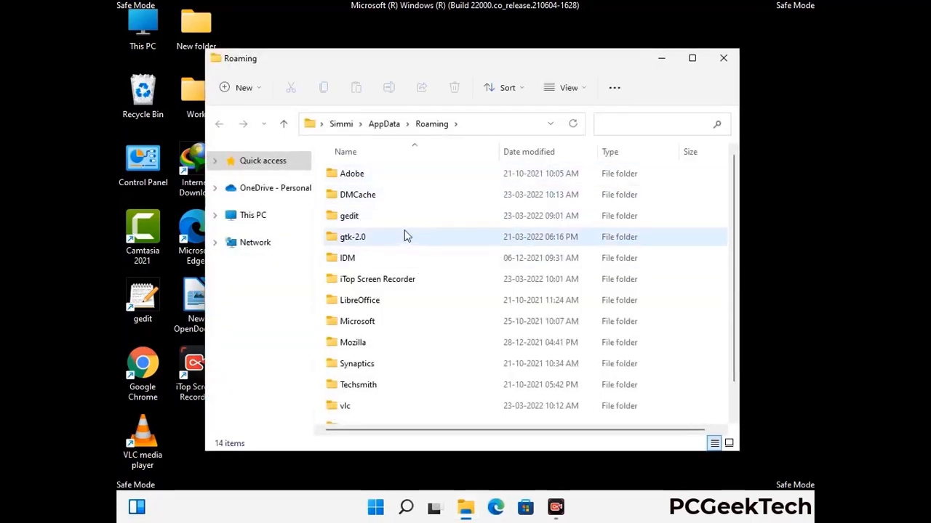
- Delete the Zoom folder from Roaming, leaving 13 items, then close the window
scroll(436, 256, down, 1)
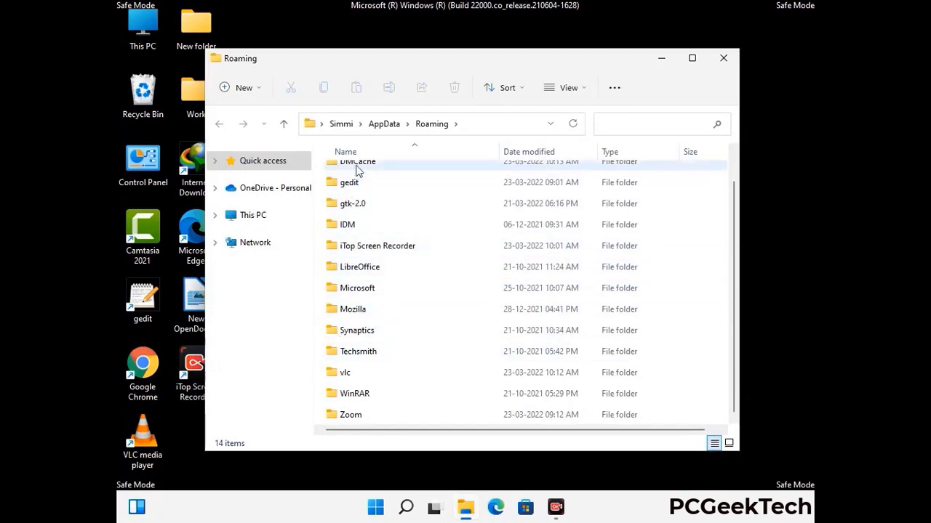
scroll(382, 256, up, 1)
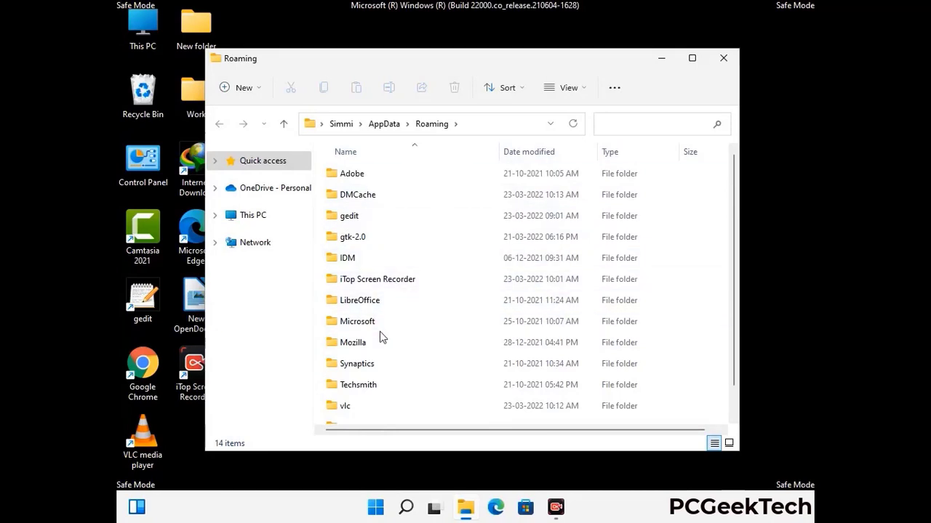
scroll(379, 337, down, 1)
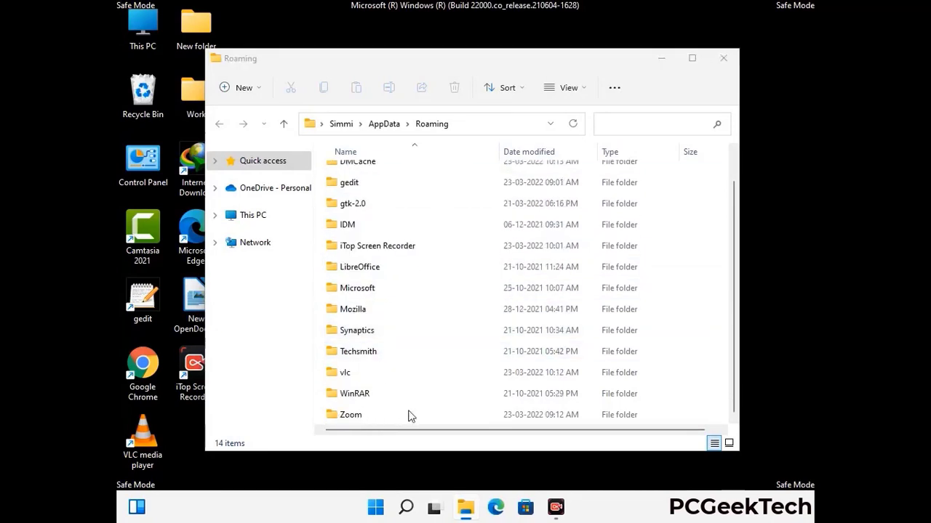
click(520, 413)
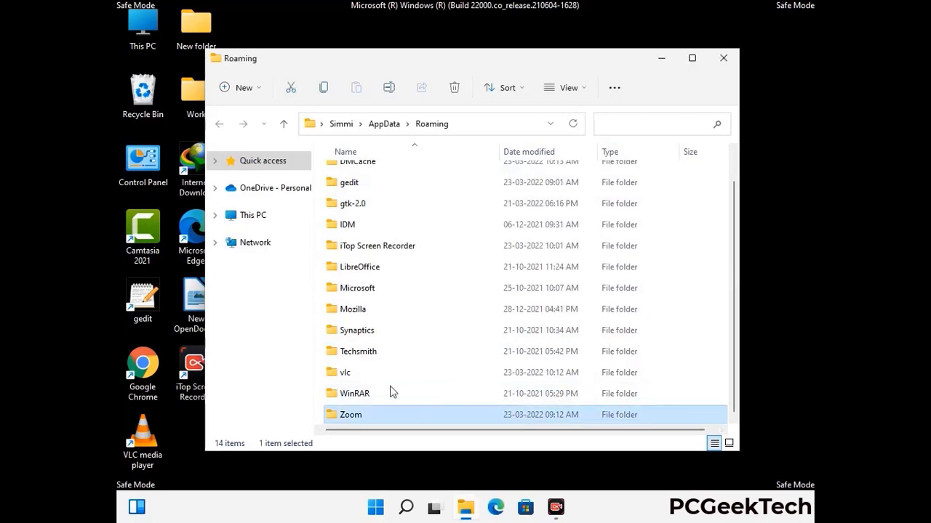
click(455, 88)
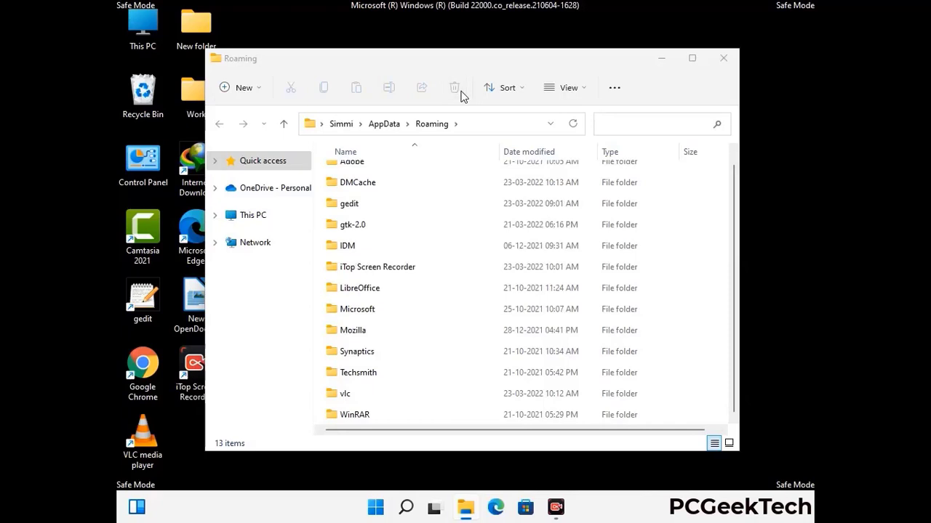
click(722, 61)
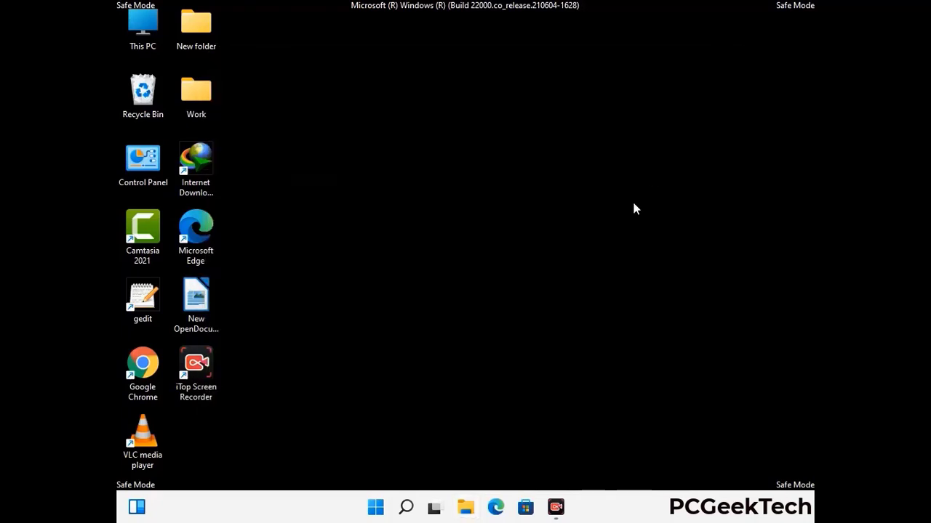
- Run %LocalAppData% to open the AppData\Local folder
key(super+r)
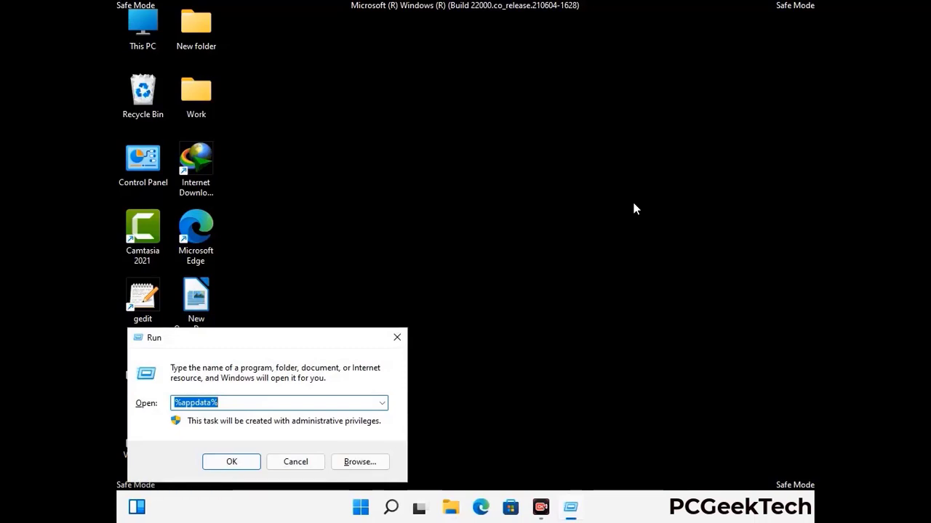
drag(291, 346, 488, 186)
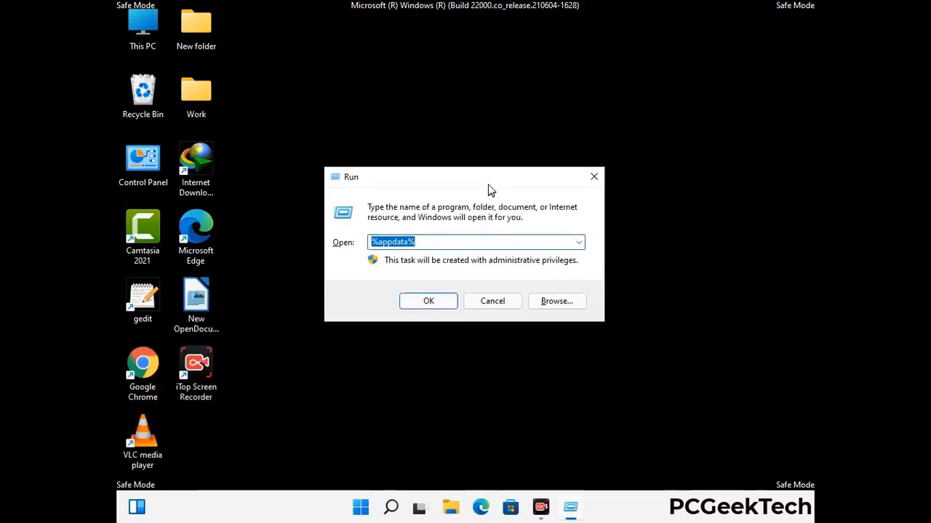
text(%Local)
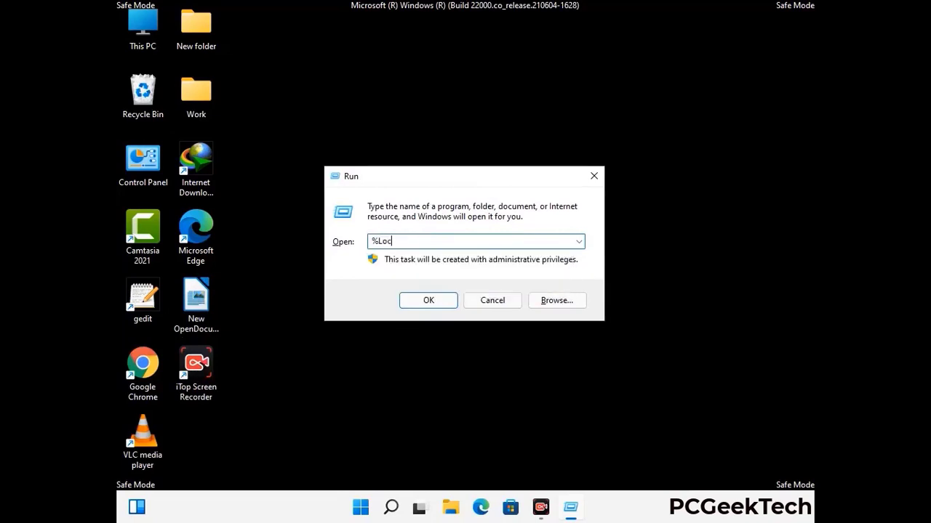
text(AppData%)
key(Return)
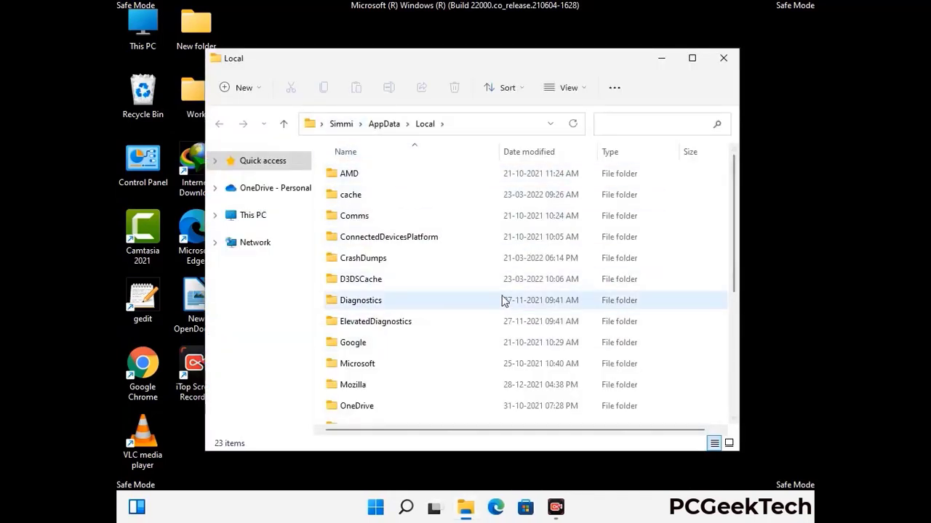
- Delete the Mozilla folder from Local, leaving 22 items
scroll(391, 305, down, 1)
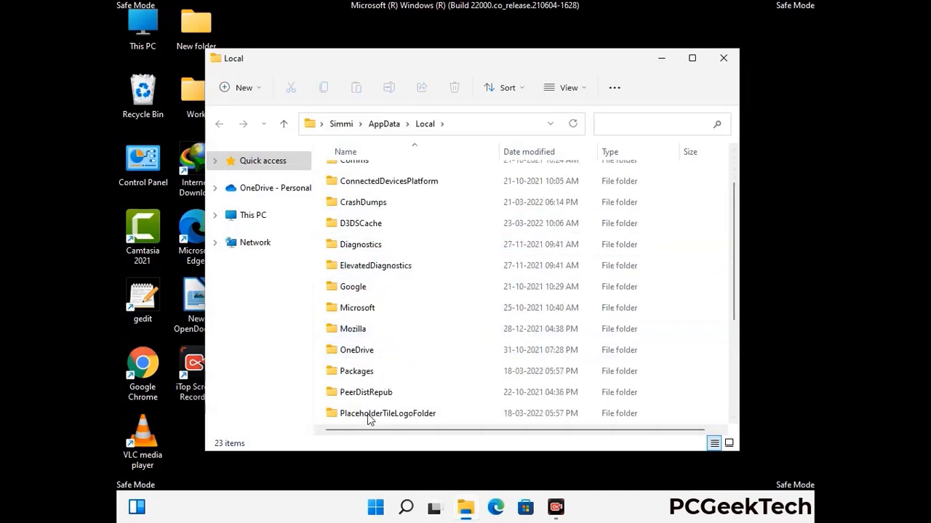
click(367, 334)
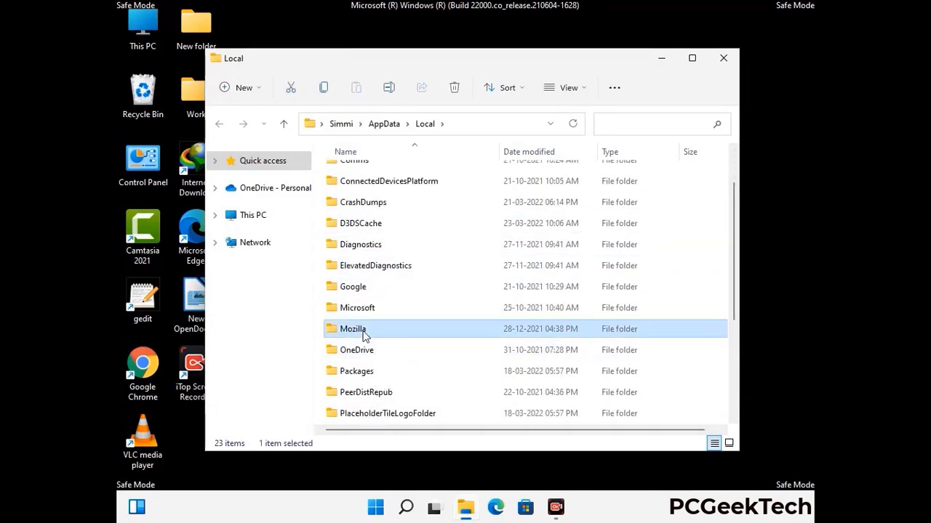
click(454, 95)
click(453, 95)
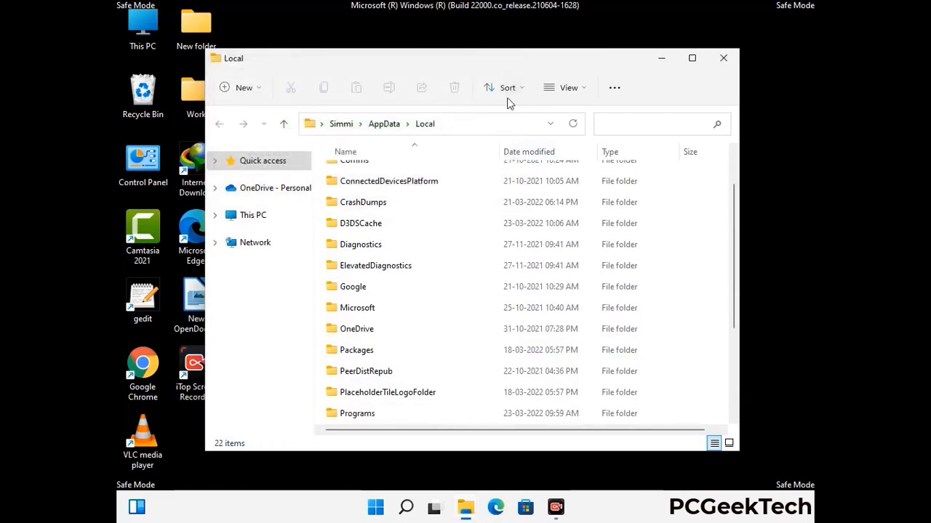
- Close the Local window and run %ProgramData% to open C:\ProgramData
click(724, 65)
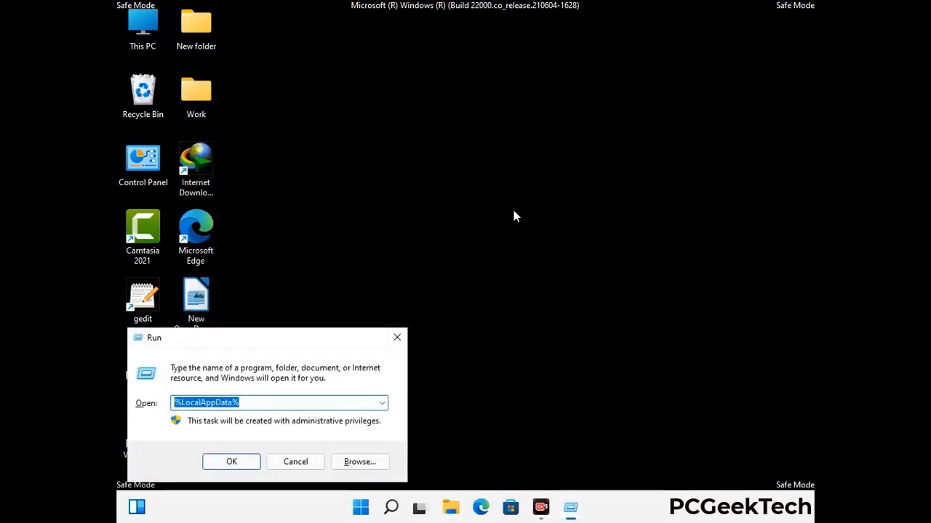
drag(235, 346, 426, 191)
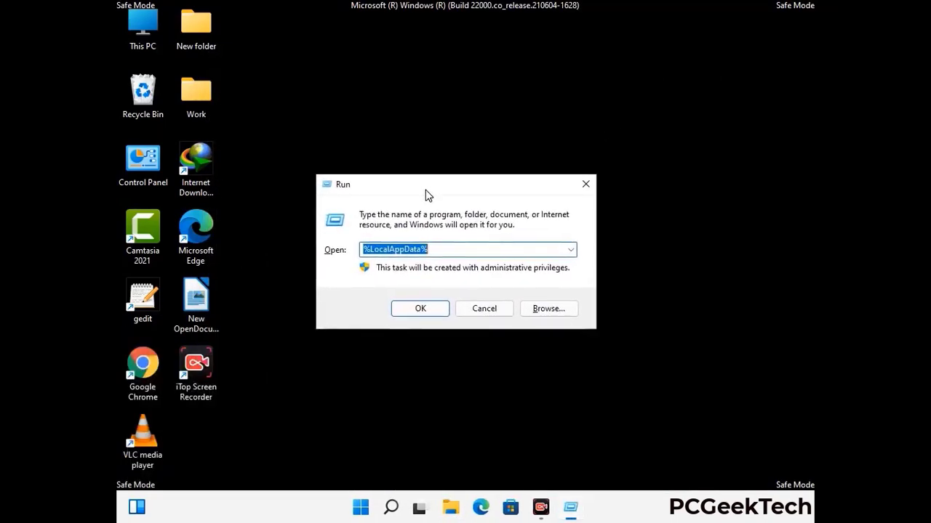
text(%)
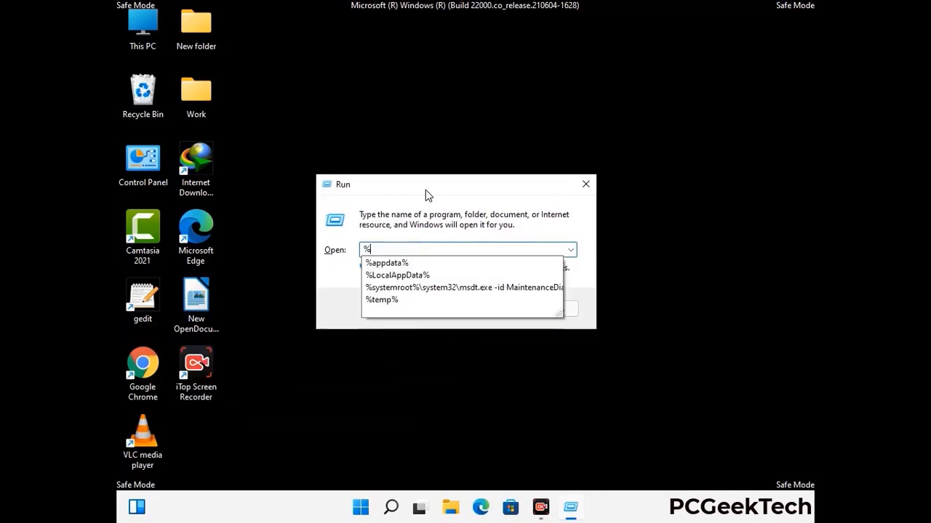
text(Pro)
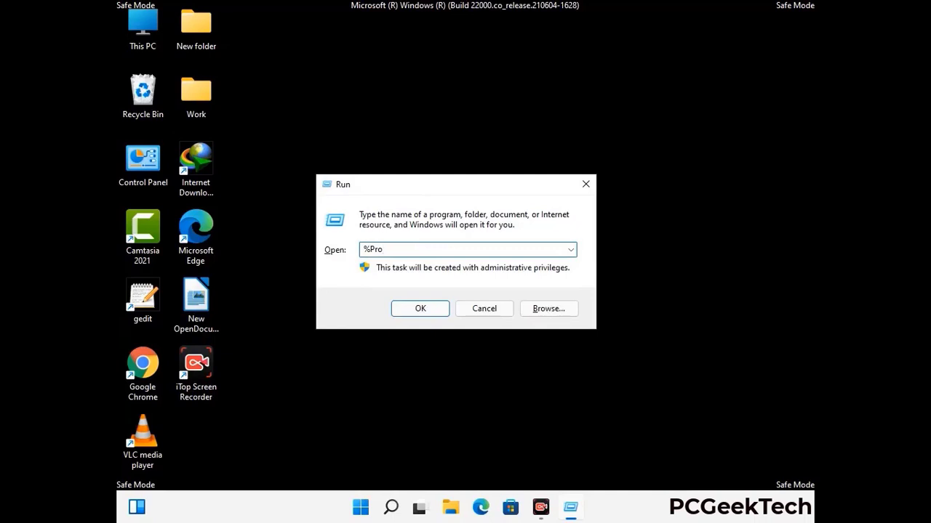
text(gramData%)
key(Return)
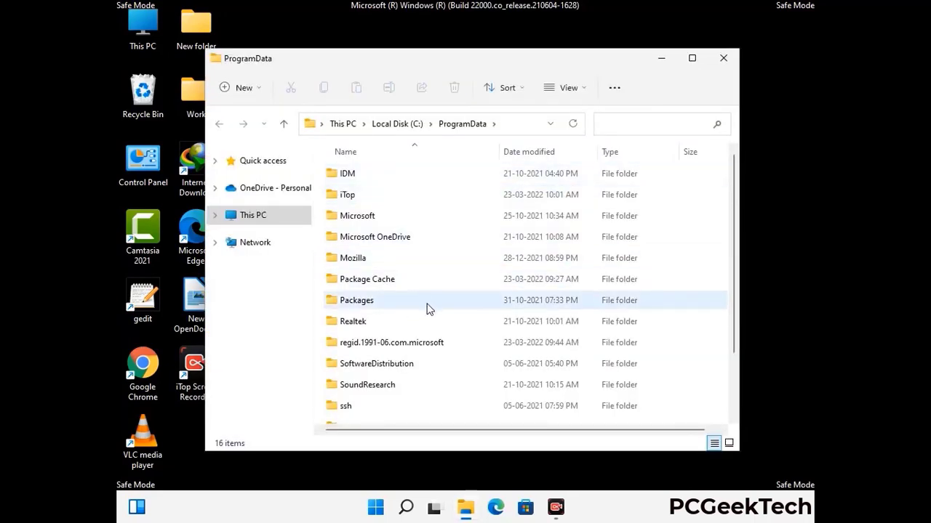
- Delete the Mozilla folder from ProgramData, leaving 15 items, and close the window
scroll(427, 309, down, 2)
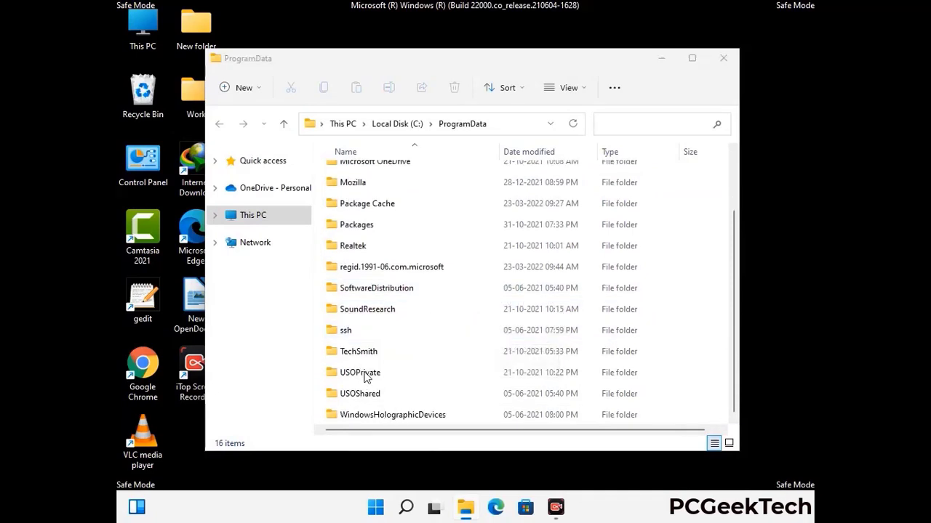
click(361, 183)
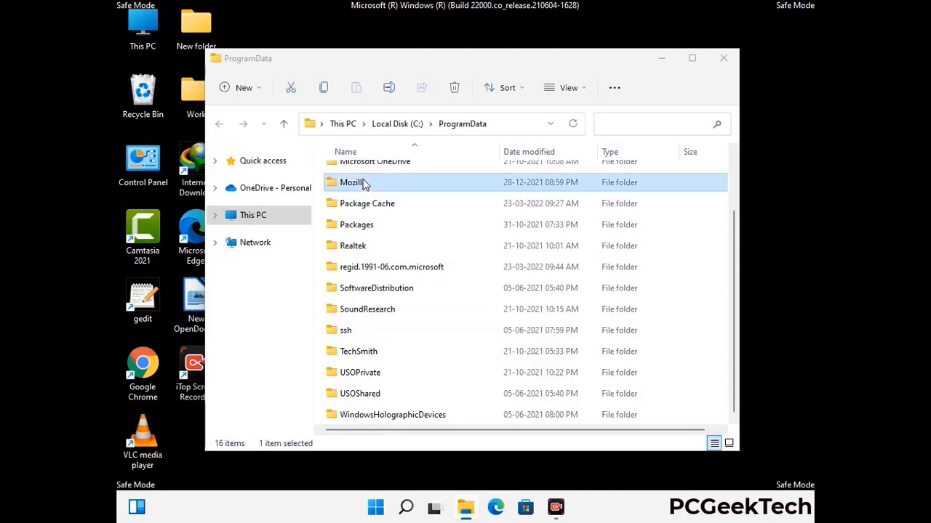
click(457, 88)
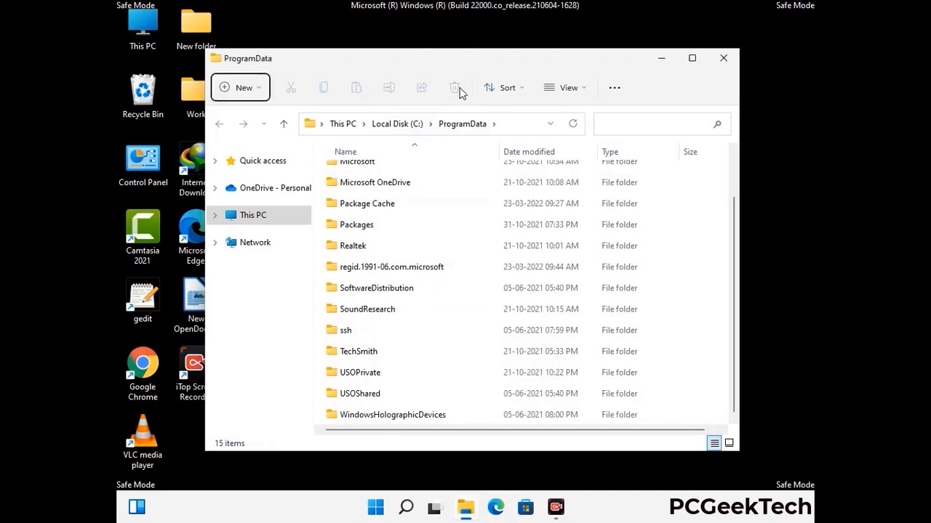
scroll(480, 301, up, 2)
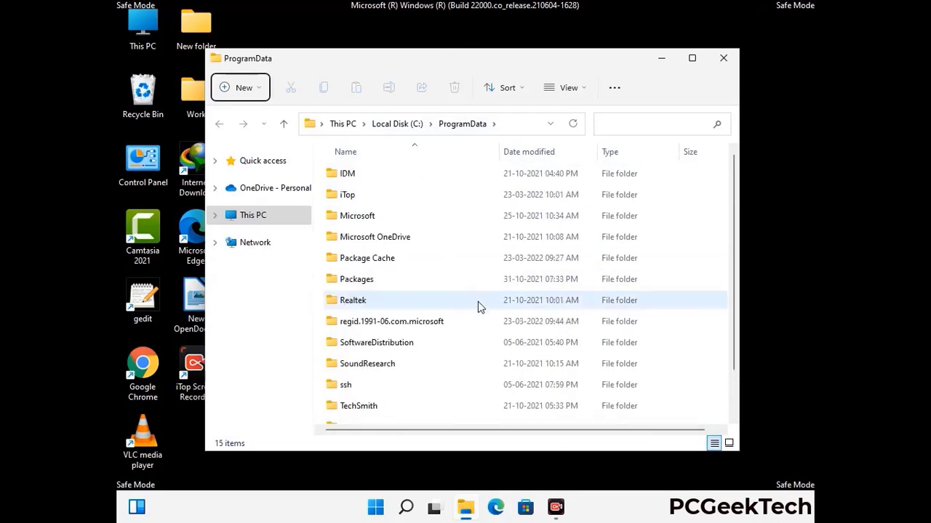
click(728, 57)
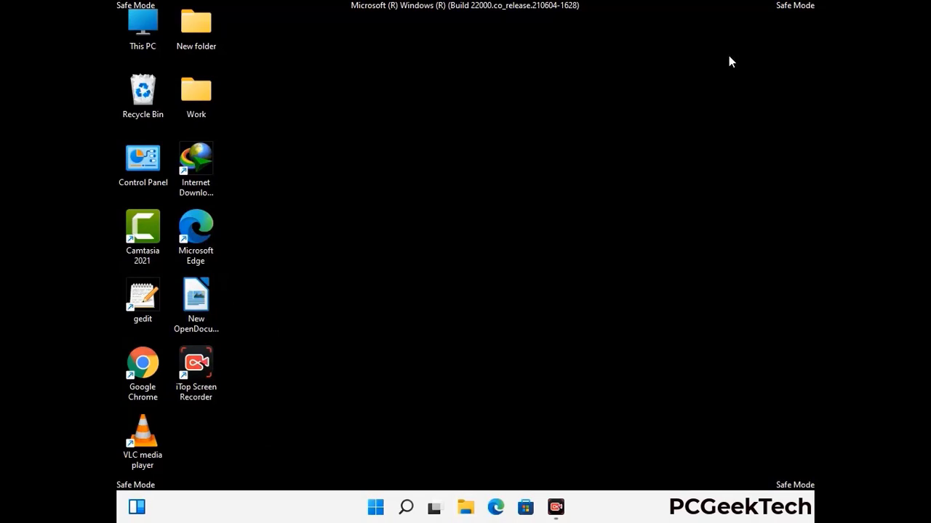
- Run %WinDir% to open the C:\Windows folder
key(super+r)
drag(305, 337, 485, 188)
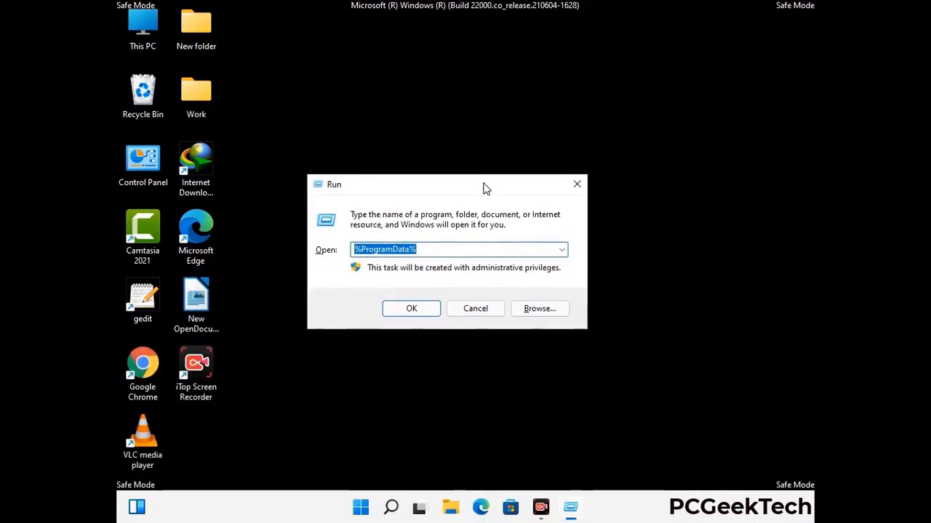
text(%Win)
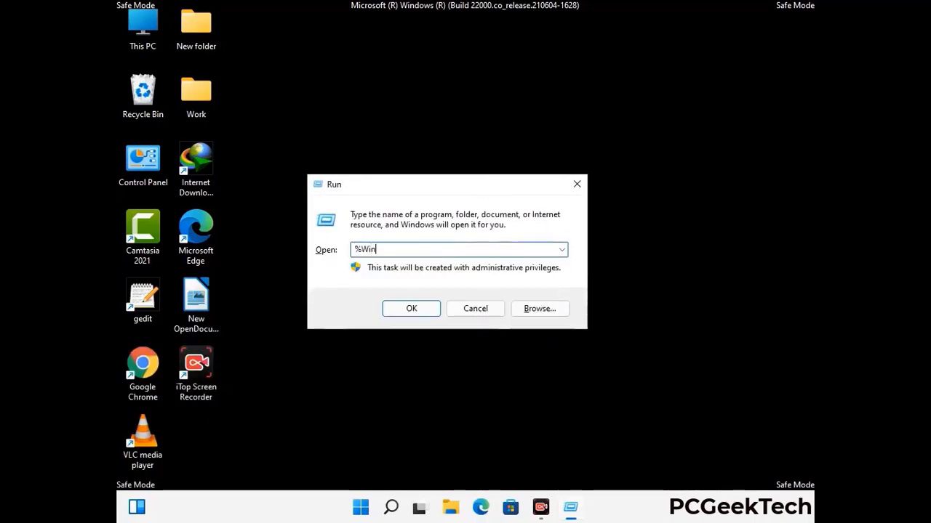
text(Dir%)
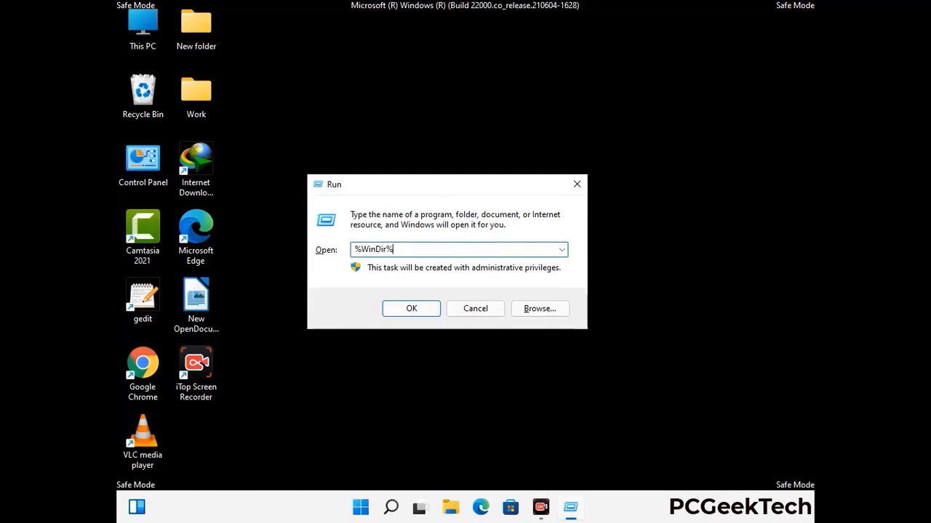
key(Return)
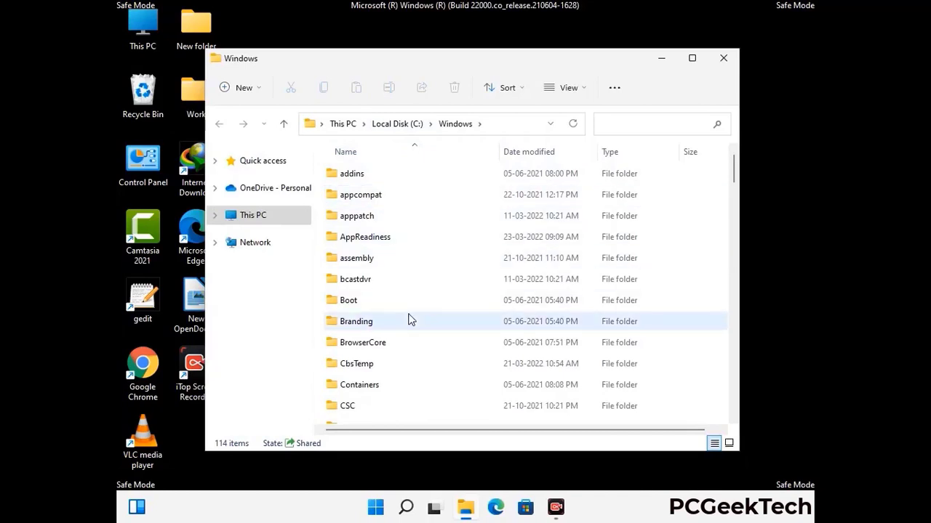
- Scroll through the 114 items in C:\Windows, then close the window
scroll(409, 320, down, 1)
scroll(409, 322, down, 2)
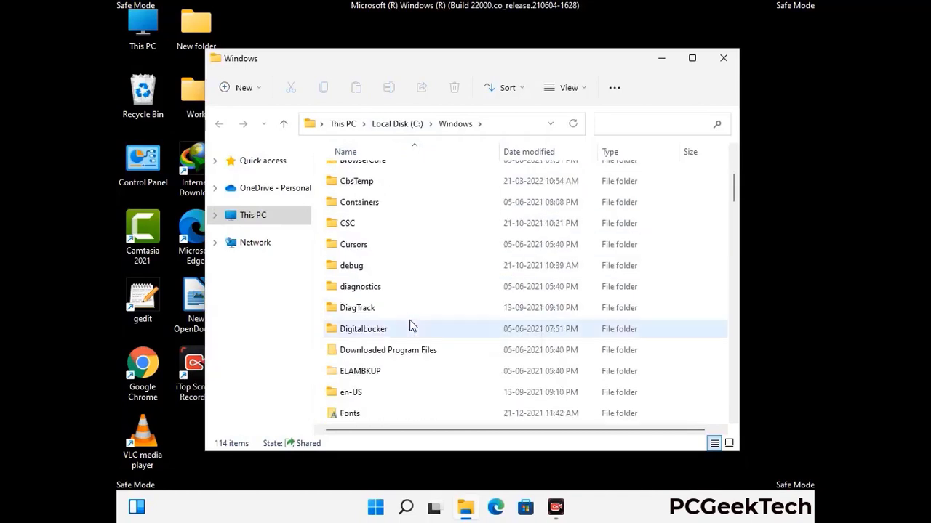
scroll(411, 328, down, 1)
scroll(409, 327, down, 5)
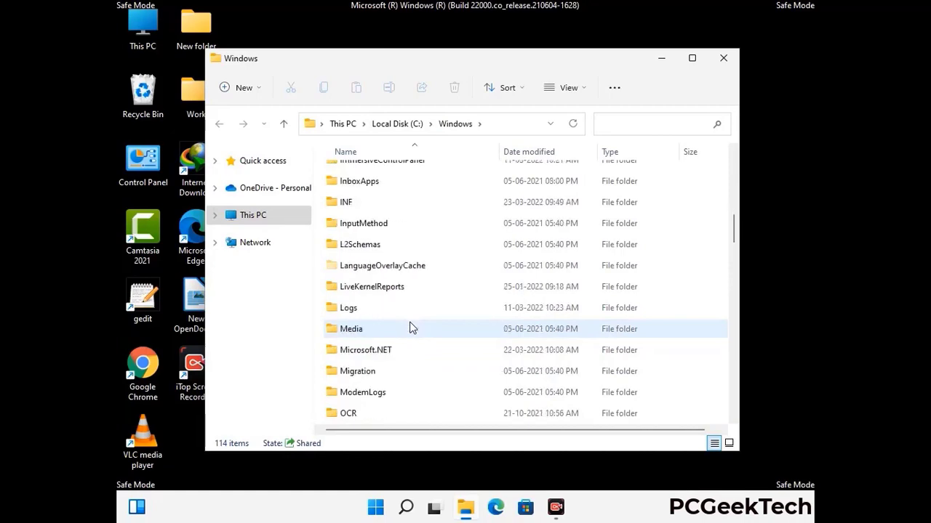
scroll(410, 329, down, 1)
scroll(409, 327, down, 8)
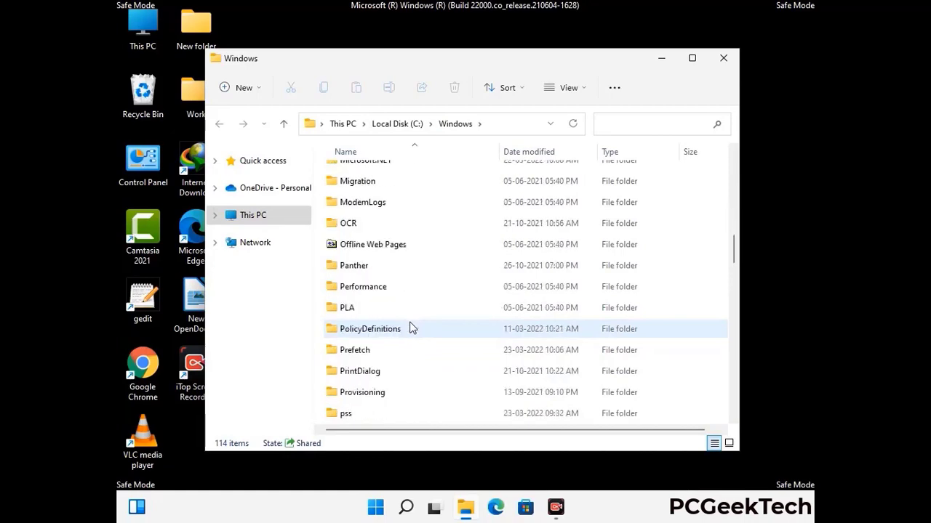
scroll(409, 327, down, 6)
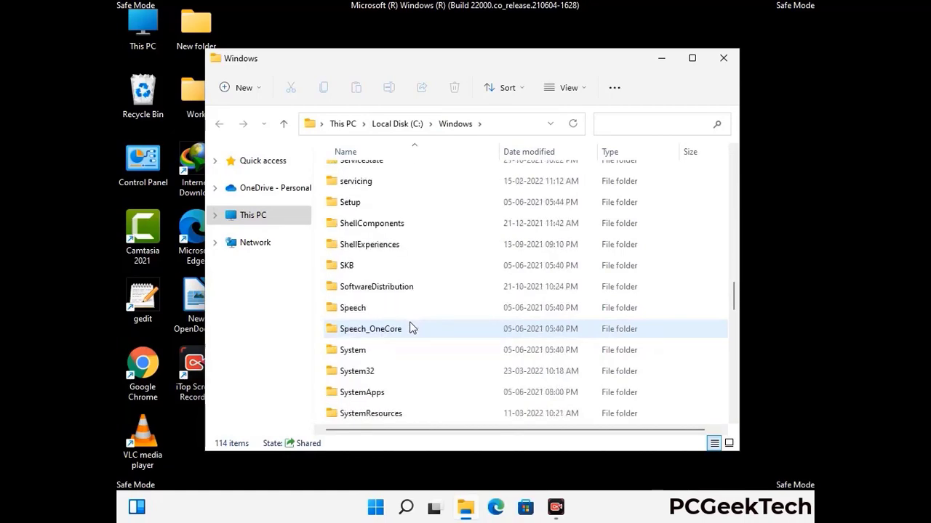
scroll(409, 328, down, 2)
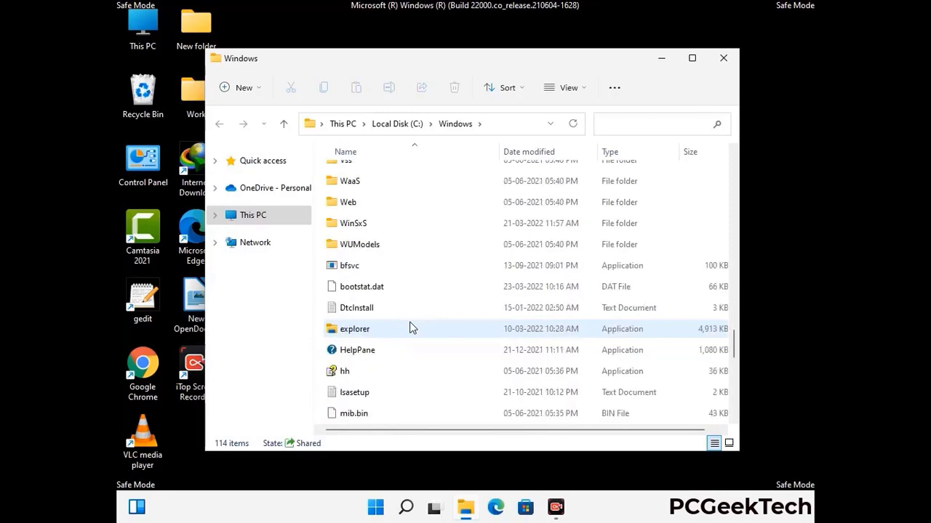
scroll(409, 327, down, 7)
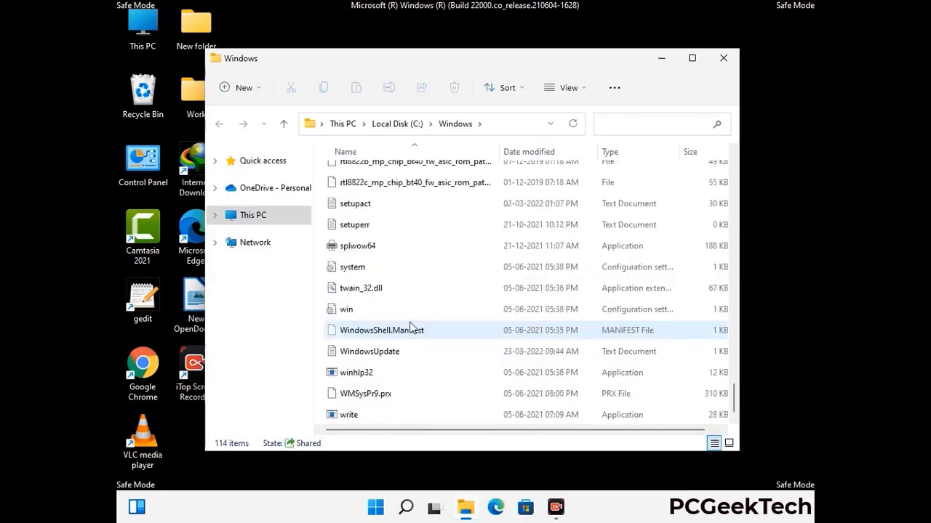
scroll(409, 327, up, 9)
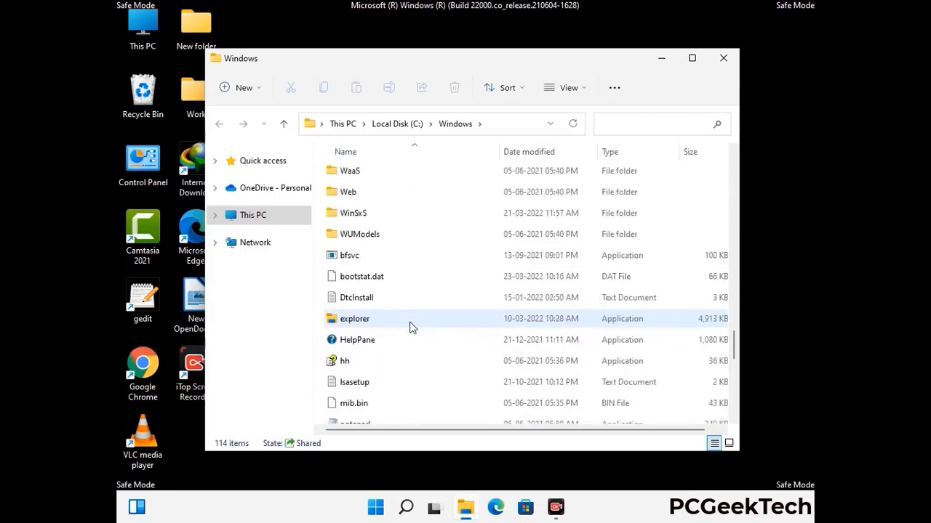
scroll(410, 328, up, 4)
scroll(409, 327, up, 3)
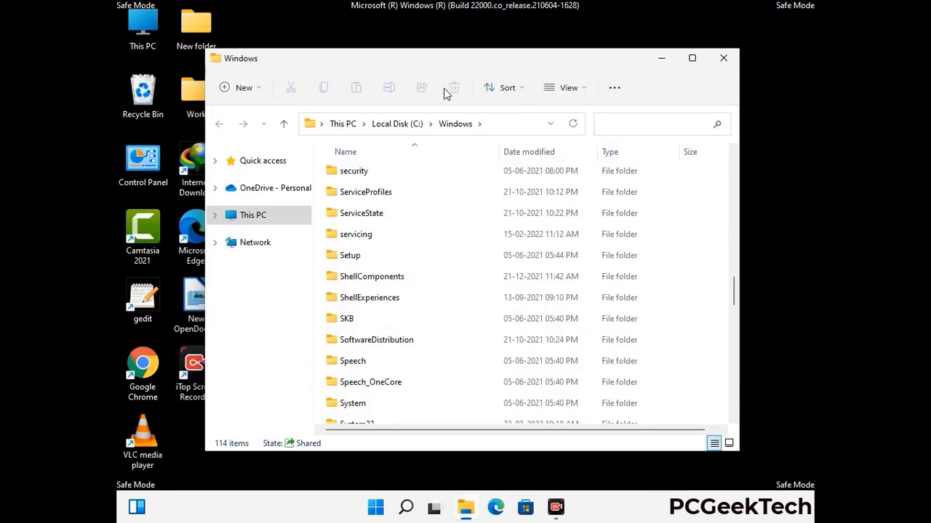
click(728, 59)
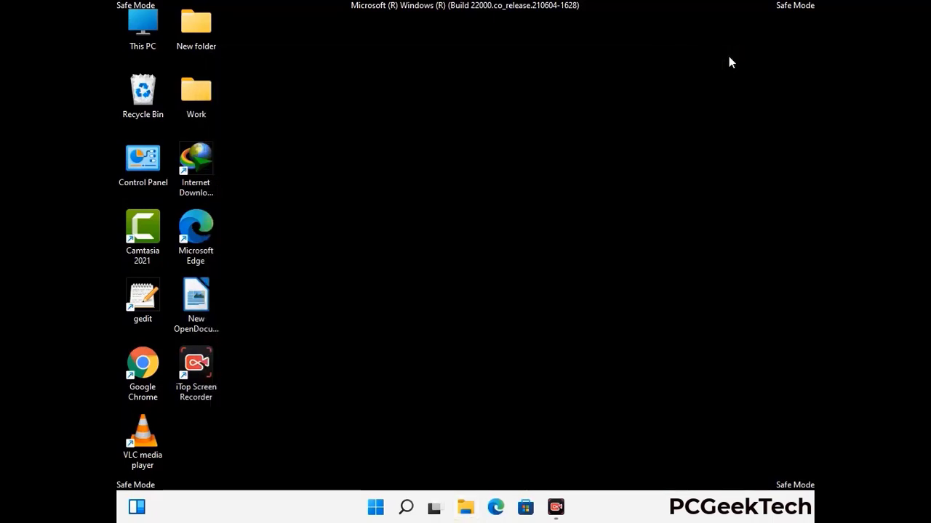
- Open the user's %temp% folder (AppData\Local\Temp) from the Run box
key(super+r)
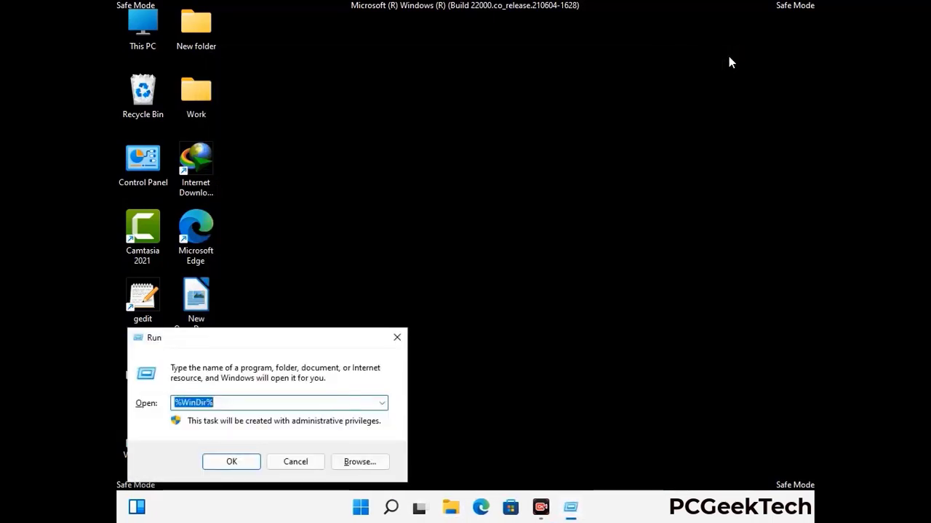
drag(307, 340, 528, 125)
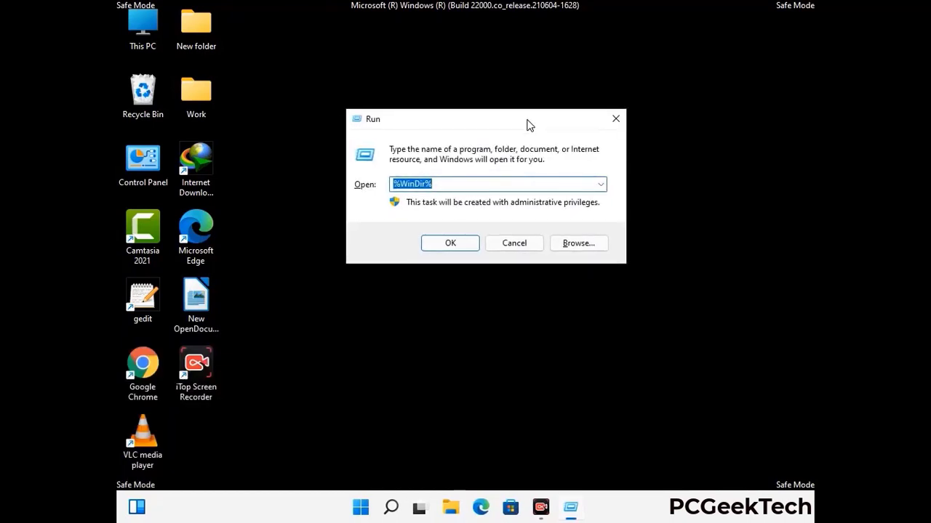
text(%temp)
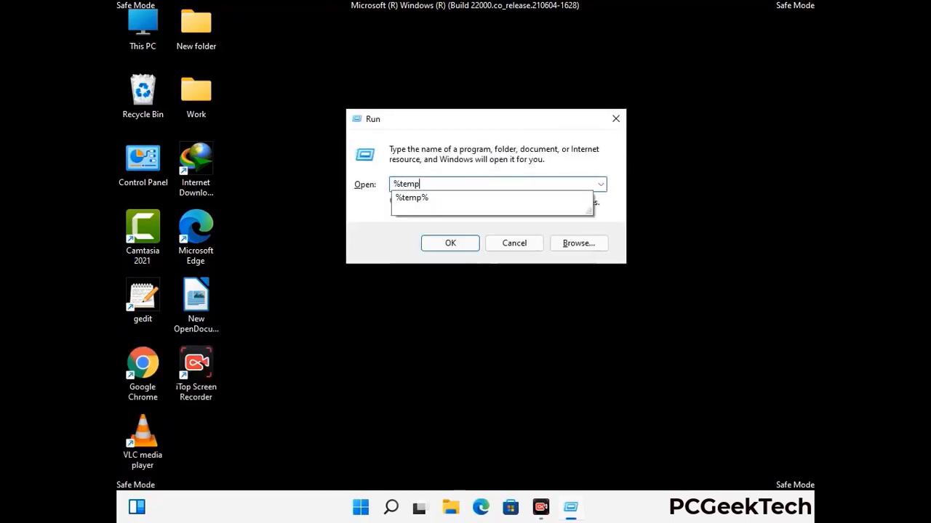
text(%)
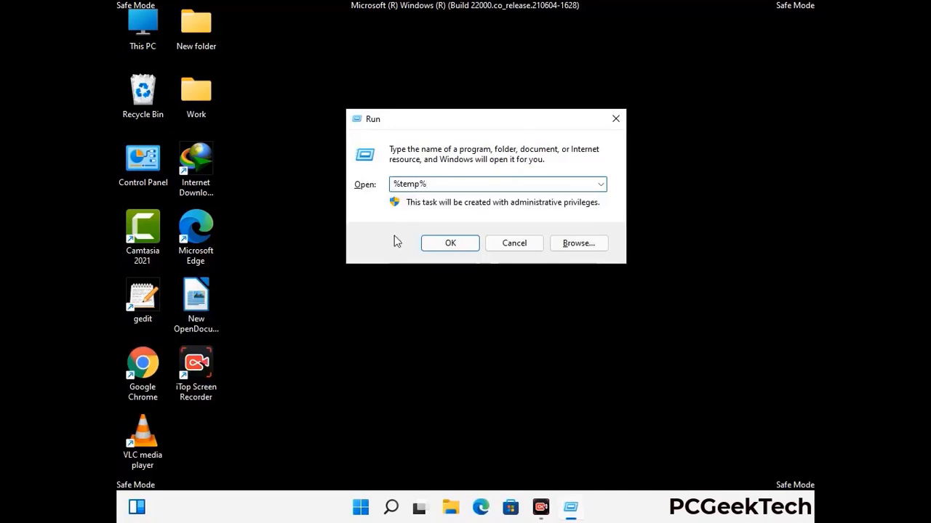
click(450, 243)
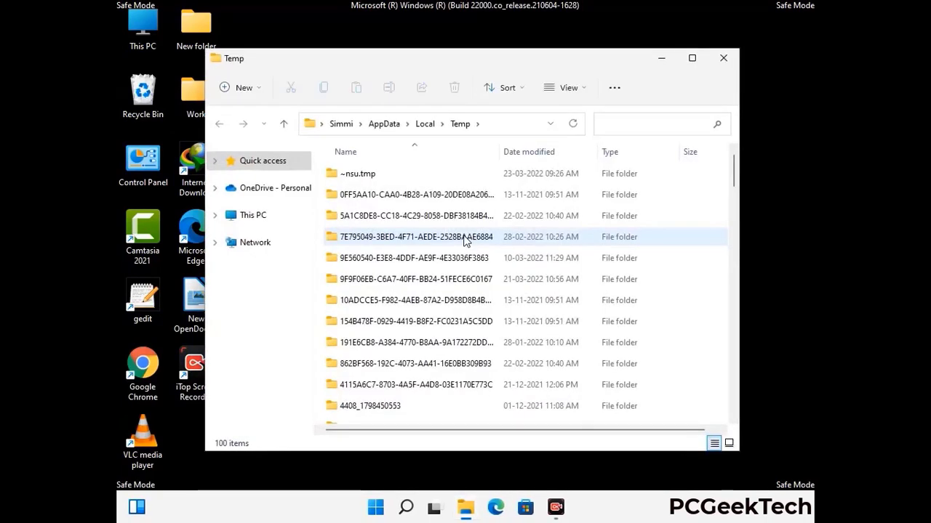
- Select all 100 items in the Temp folder, delete them, and close the window
click(422, 279)
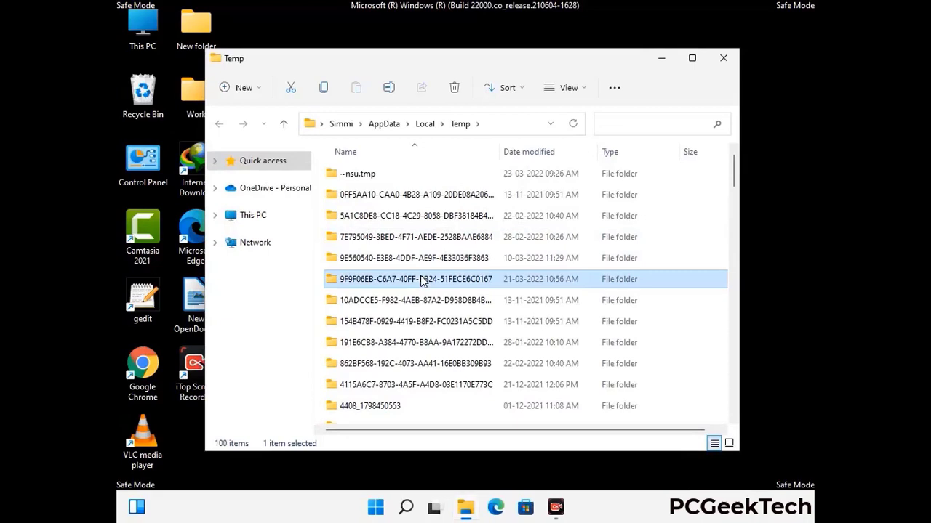
key(ctrl+a)
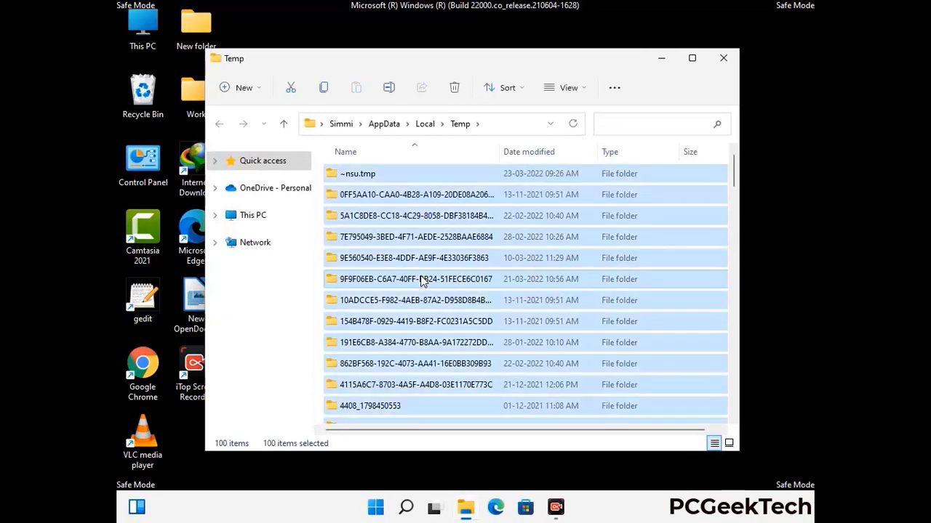
click(455, 88)
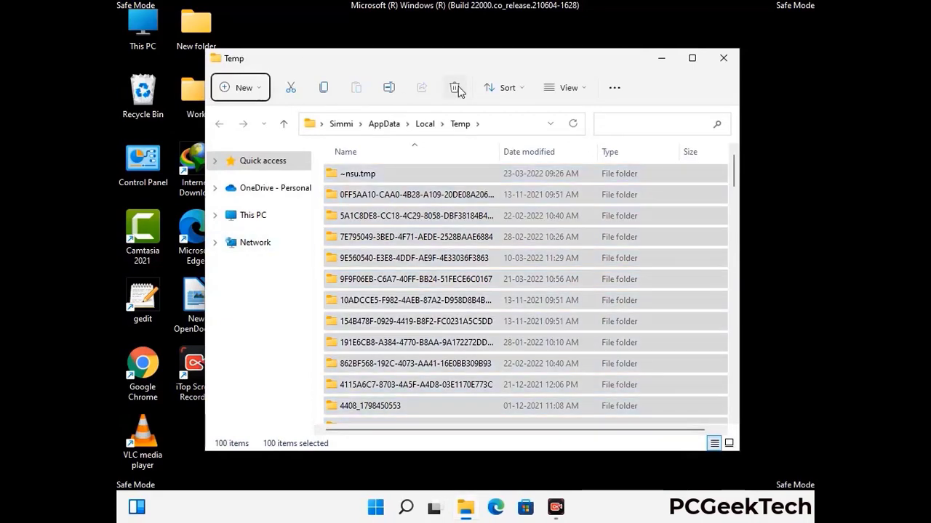
click(724, 58)
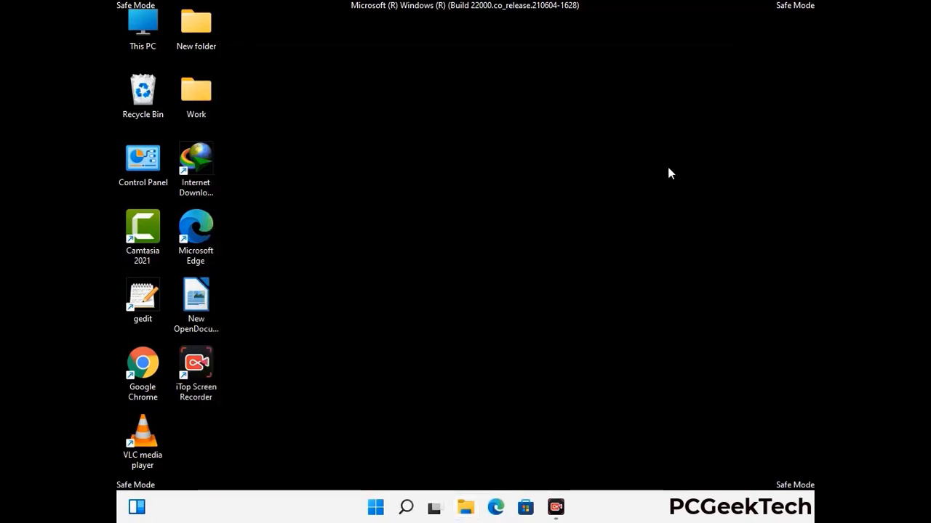
- Open the C:\Windows\Temp folder by running 'temp' from the Run box
key(super+r)
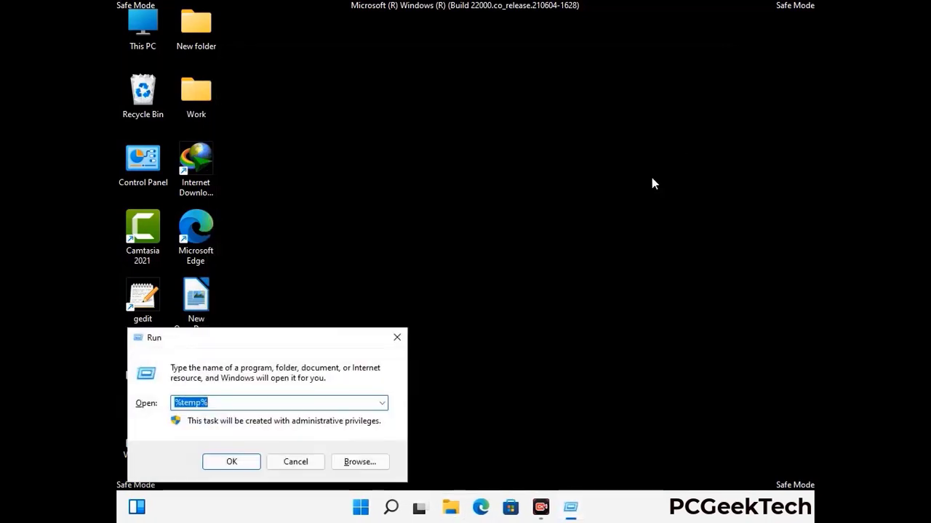
drag(320, 331, 529, 131)
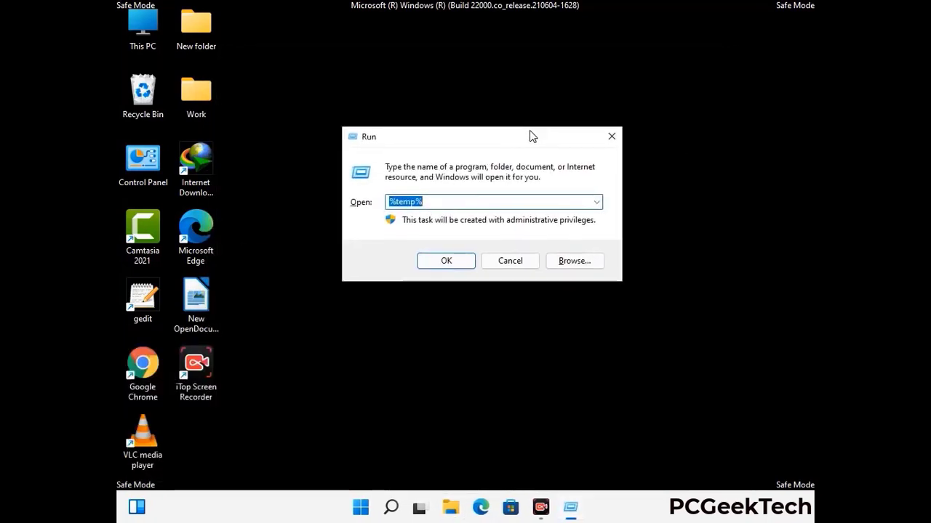
text(temp)
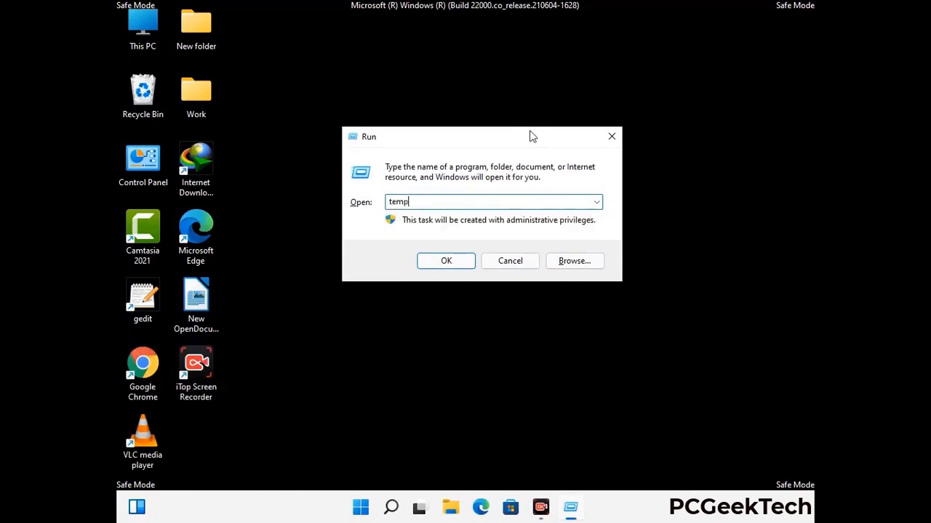
key(Return)
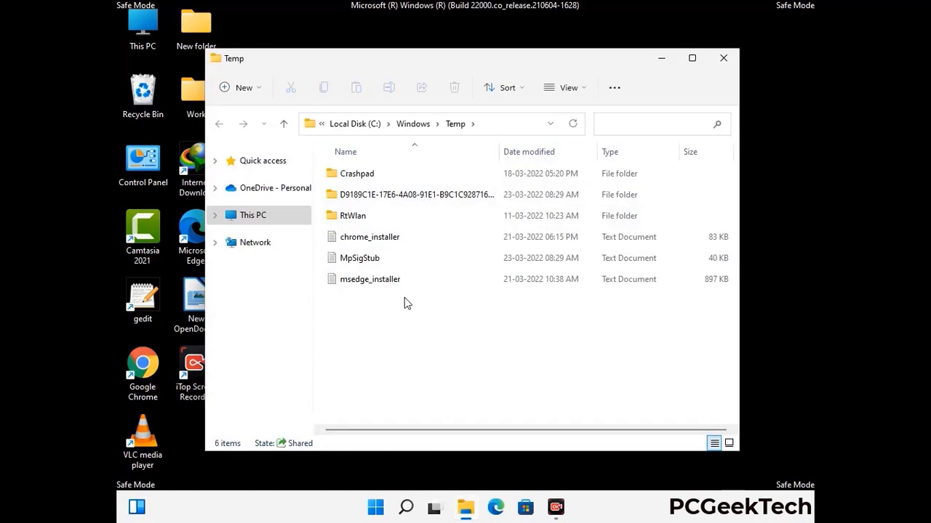
- Delete all six items in Windows Temp and close the folder
key(ctrl+a)
click(455, 87)
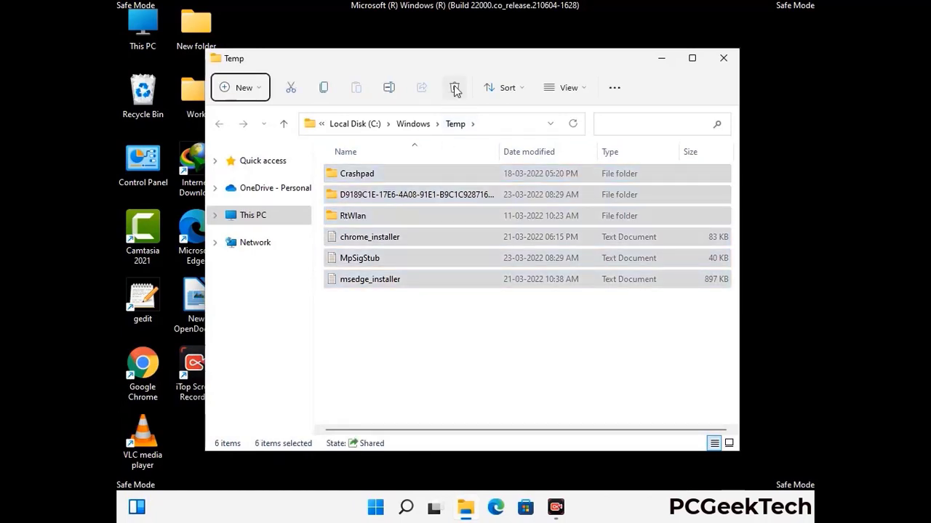
click(726, 61)
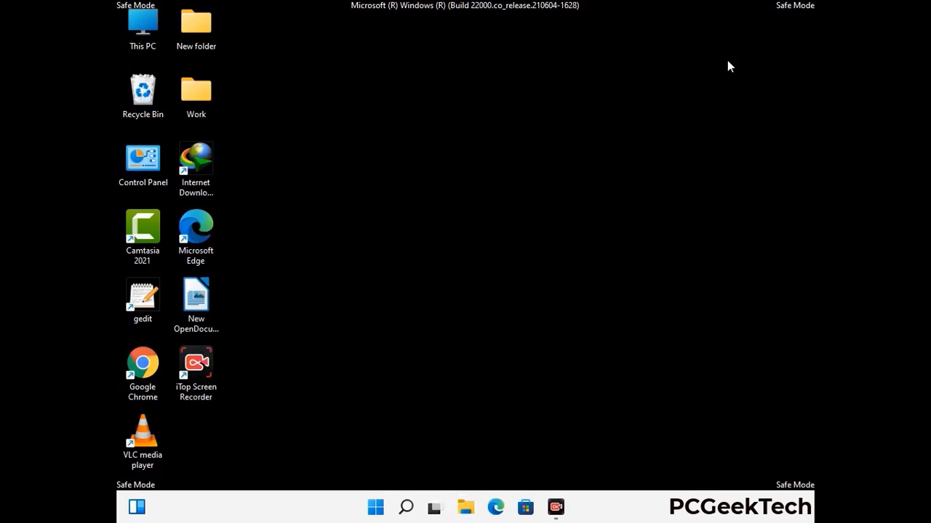
- Launch Registry Editor by running regedit from the Run box
key(super+r)
drag(285, 337, 485, 116)
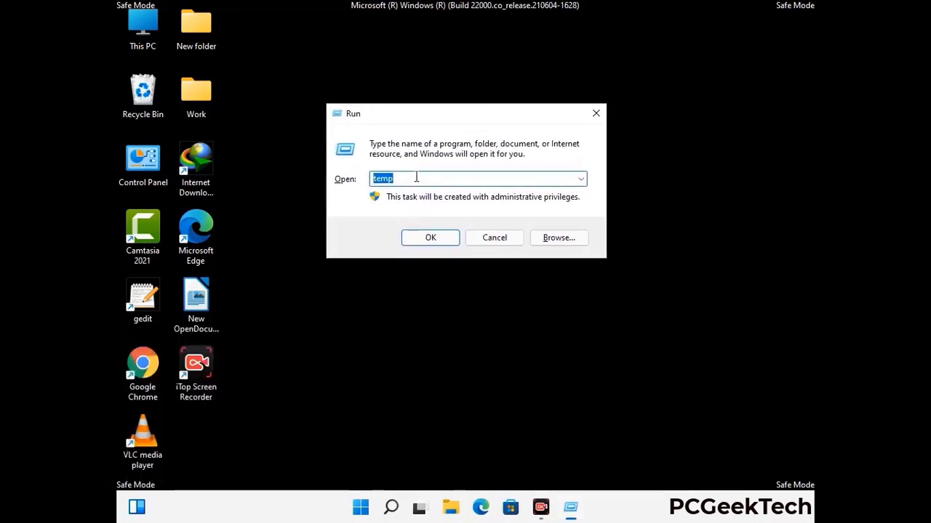
text(regedit)
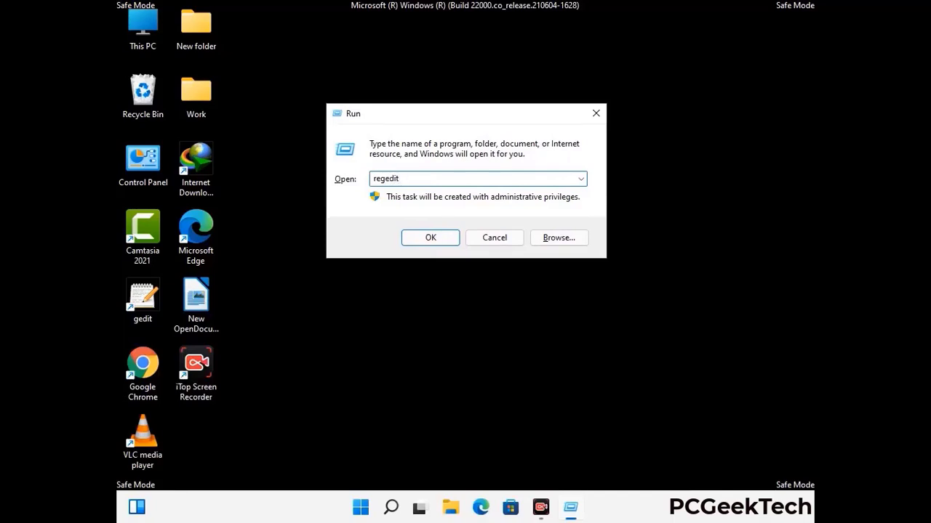
key(Return)
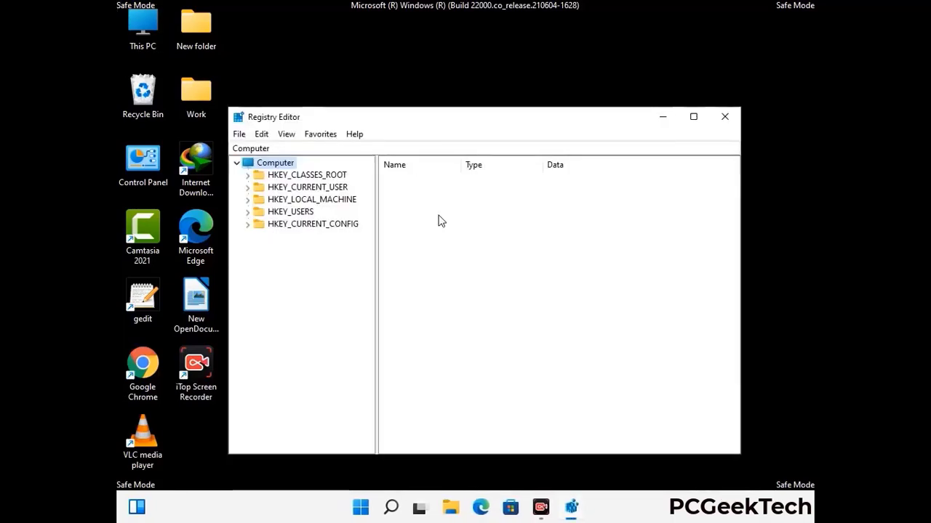
- Expand HKEY_CURRENT_USER down to Software\Microsoft
click(312, 199)
click(247, 187)
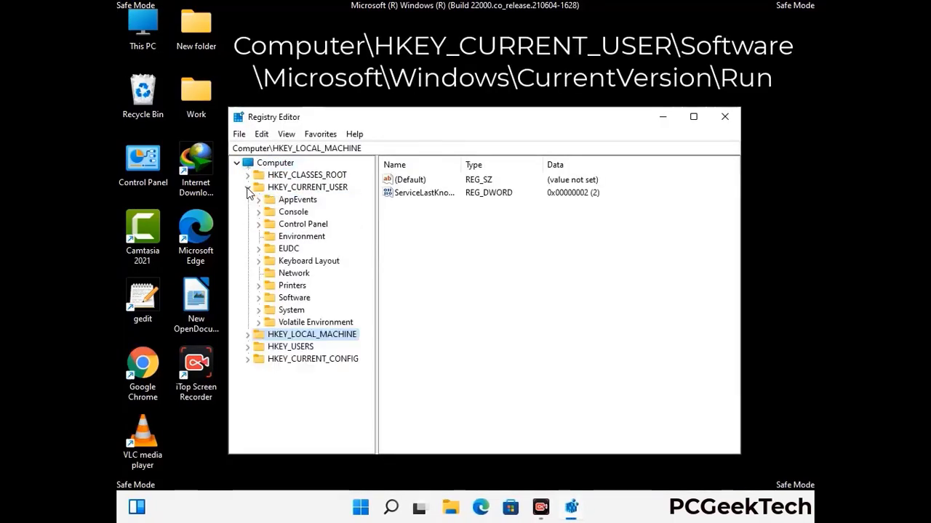
click(292, 301)
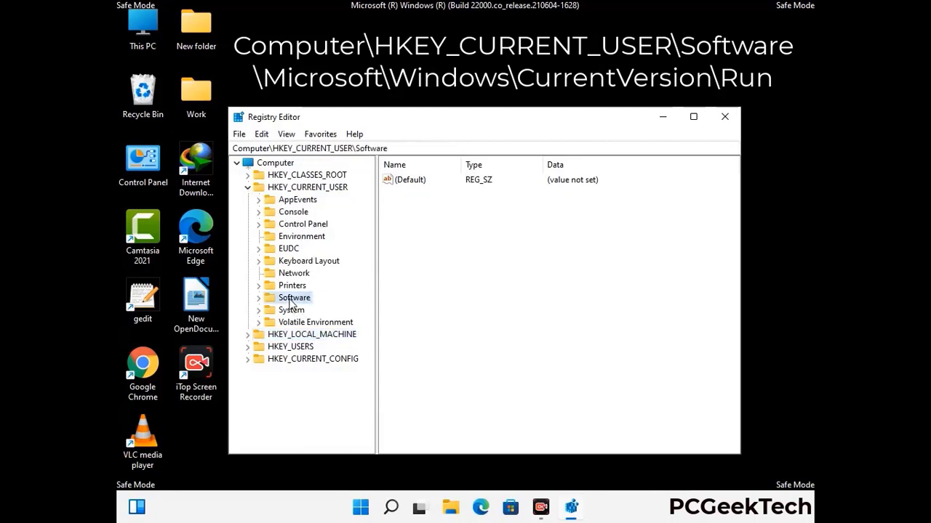
click(258, 300)
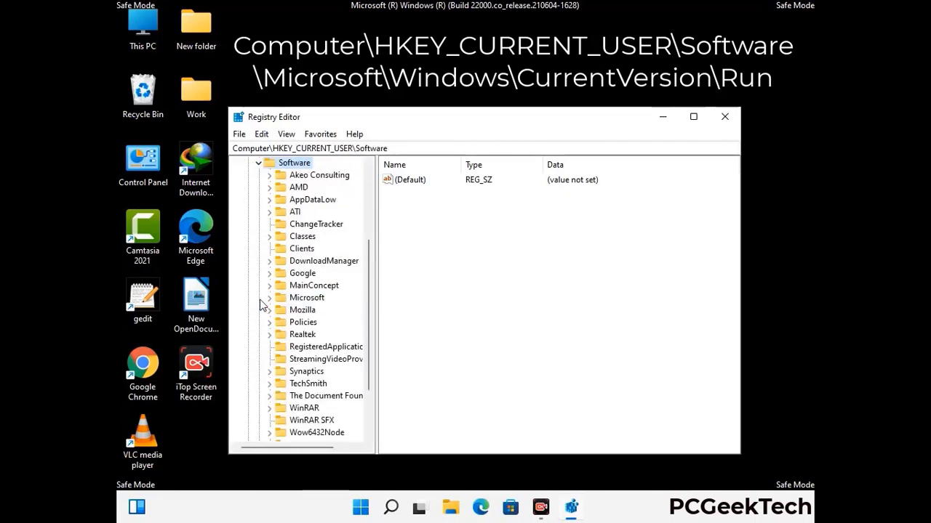
double_click(304, 299)
- Open the Windows\CurrentVersion key under Microsoft to reveal its Run subkey
scroll(337, 318, down, 2)
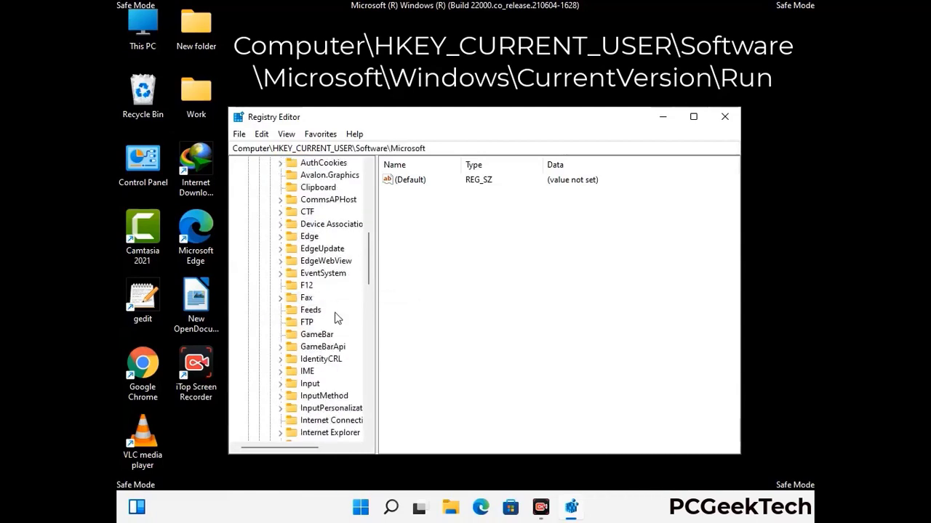
scroll(337, 317, down, 3)
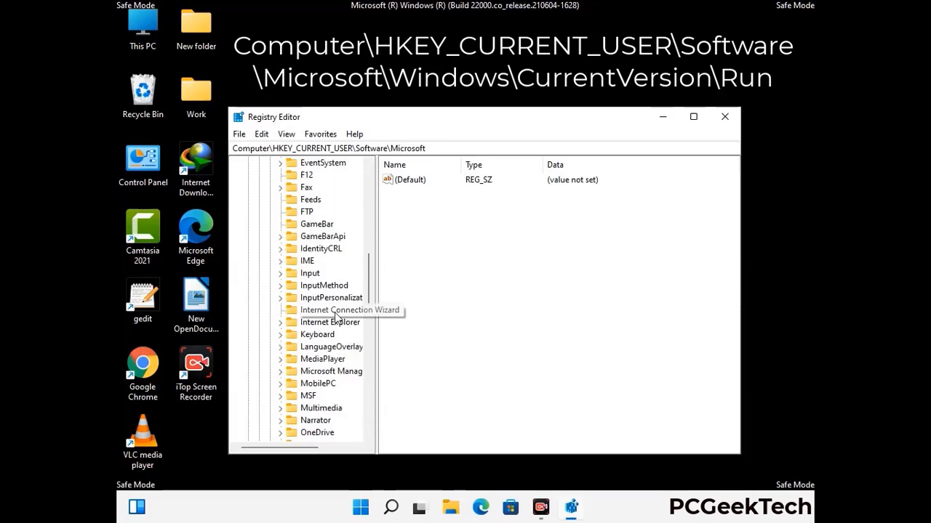
scroll(337, 318, down, 2)
scroll(337, 317, down, 7)
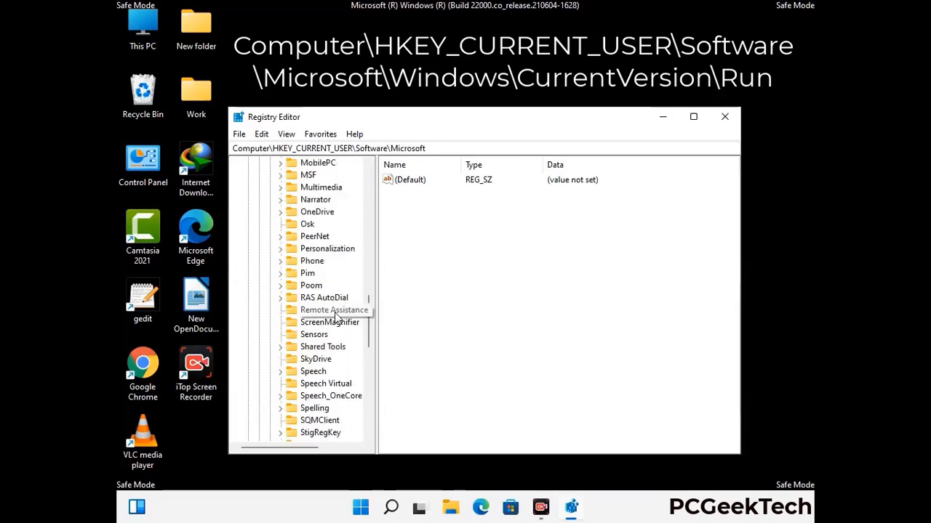
scroll(337, 317, down, 2)
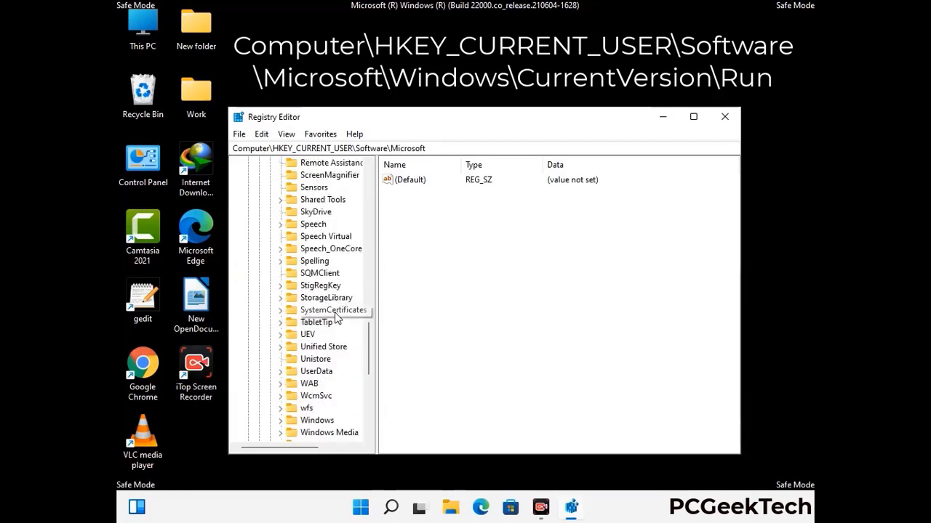
scroll(337, 318, down, 1)
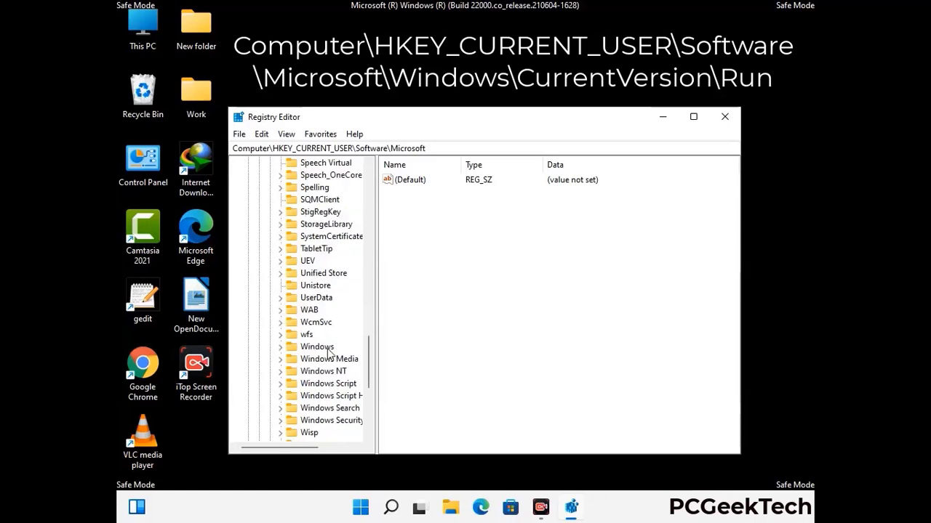
double_click(331, 347)
double_click(337, 335)
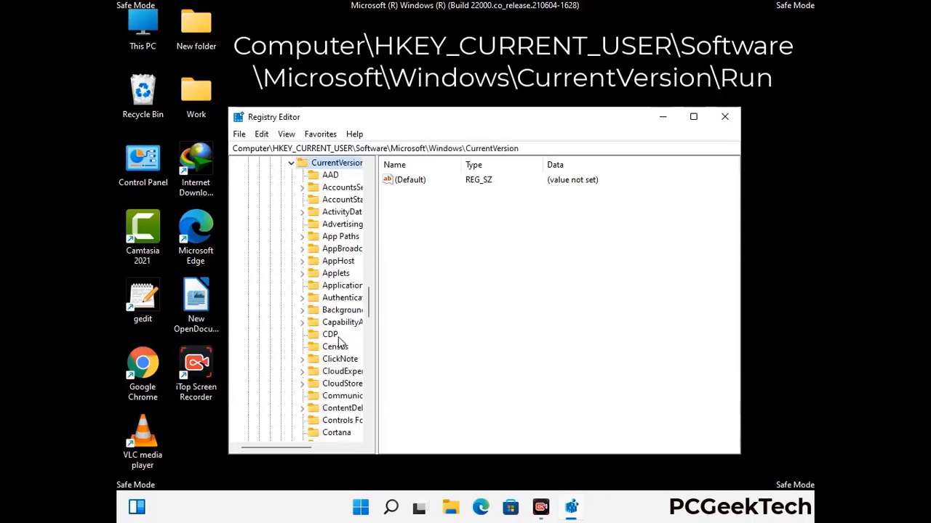
scroll(330, 316, down, 5)
scroll(332, 317, down, 3)
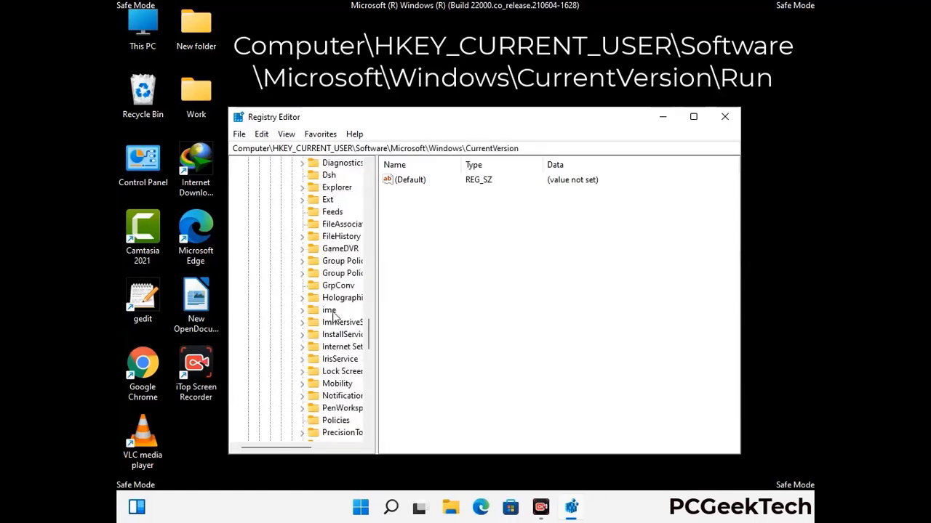
scroll(333, 317, down, 4)
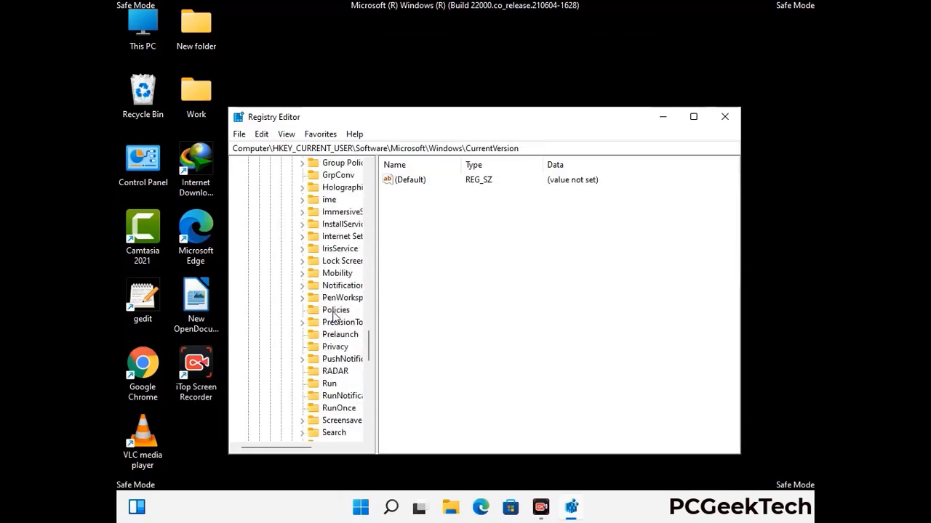
- Delete the ScreenRec value from the Run key, keeping IDMan, MicrosoftEdge and OneDrive
click(330, 347)
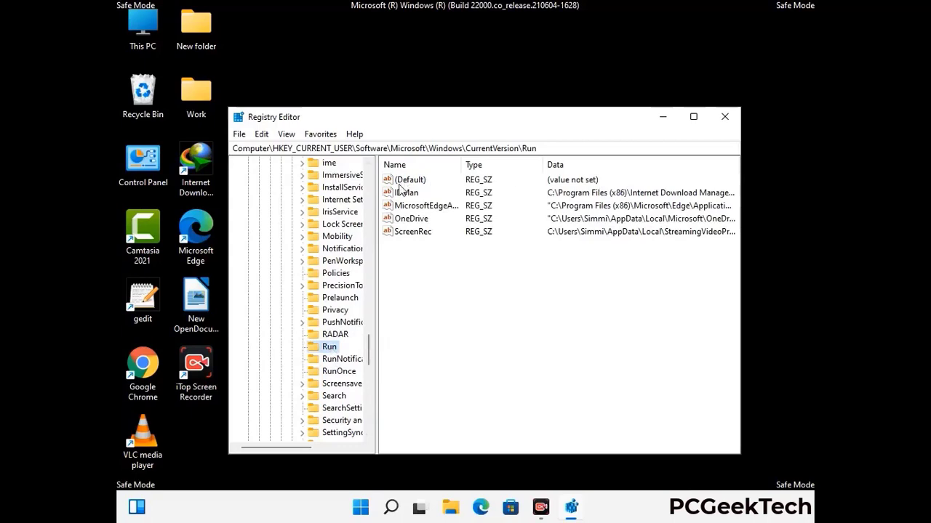
click(412, 237)
click(470, 235)
click(419, 234)
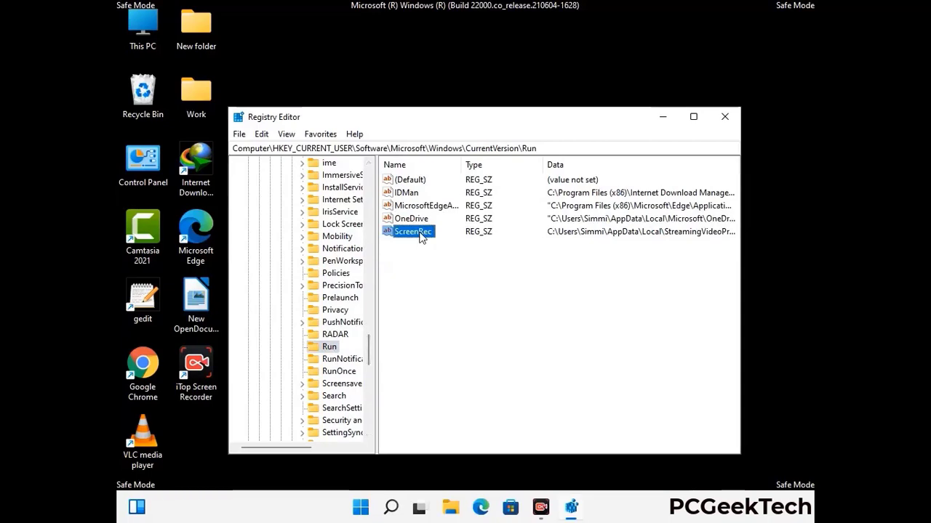
right_click(420, 237)
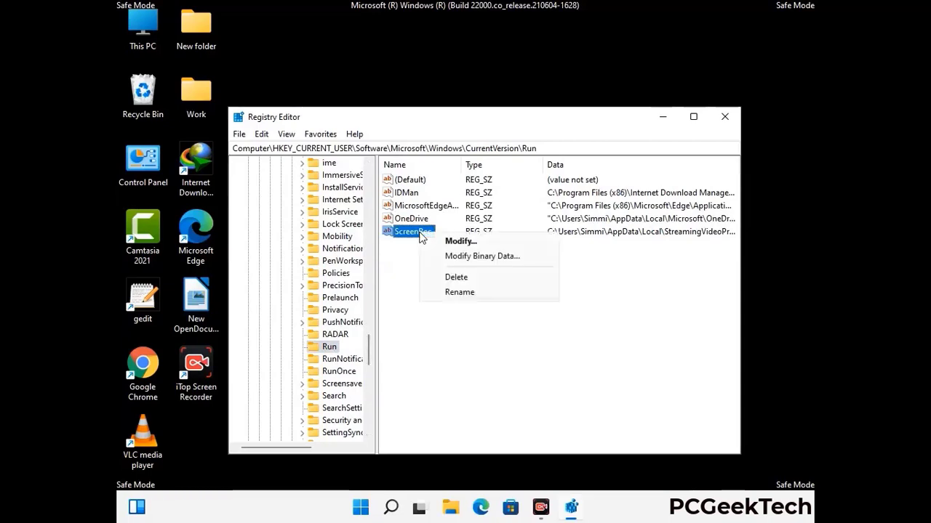
click(445, 275)
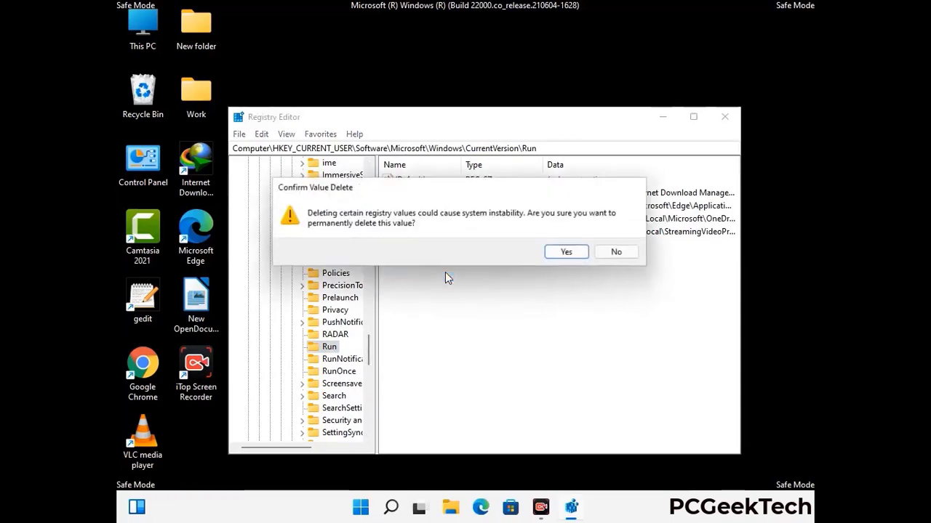
click(568, 253)
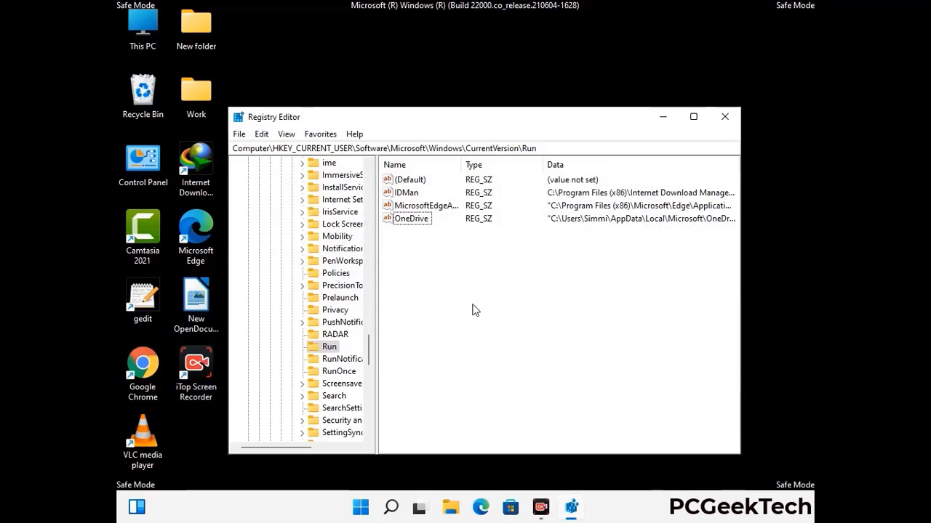
- Search the registry for 'Virus Nam', then dismiss the search and close Registry Editor
key(ctrl+f)
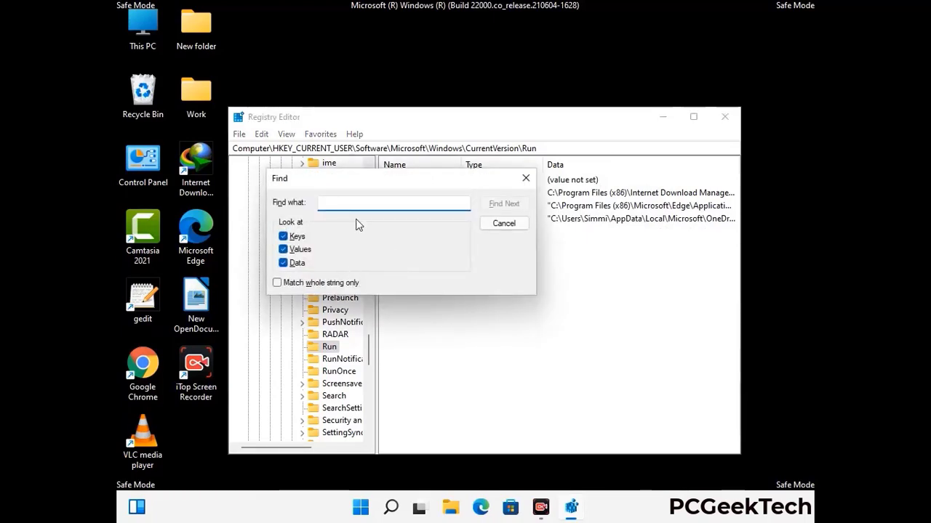
text(Virus Name)
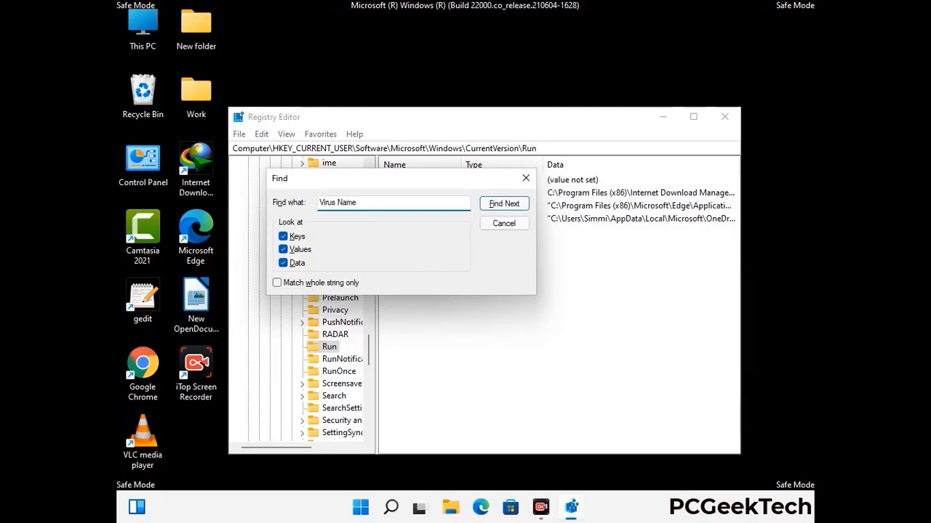
click(494, 206)
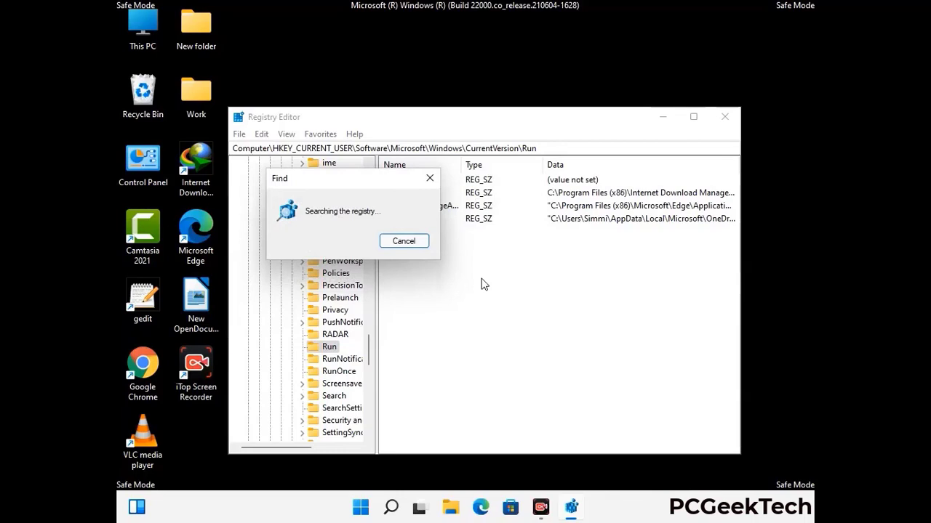
click(435, 182)
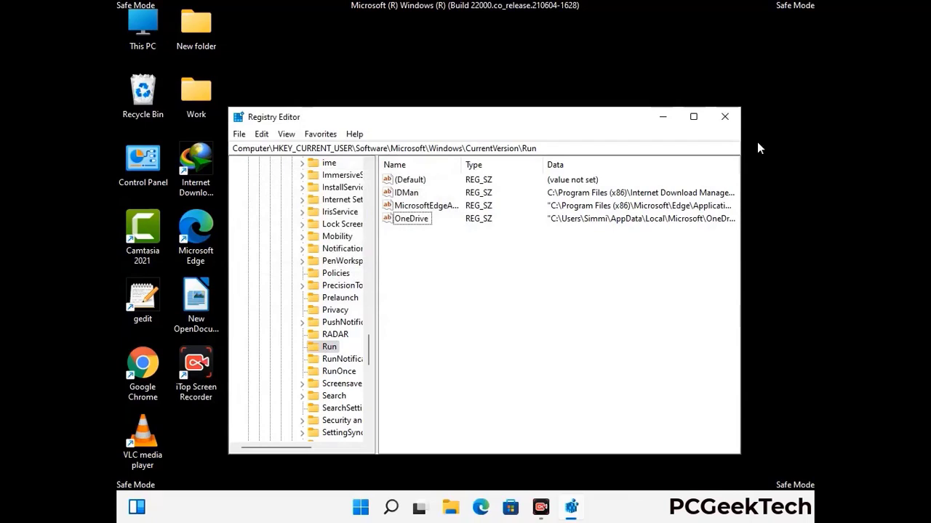
click(725, 118)
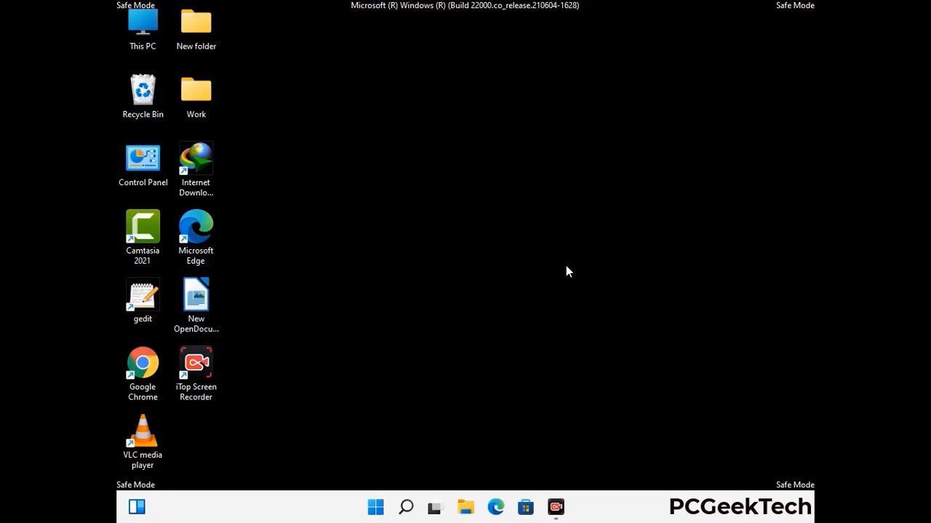
- Run msconfig and uncheck Safe boot on System Configuration's Boot tab
key(super+r)
drag(270, 338, 477, 141)
text(ms)
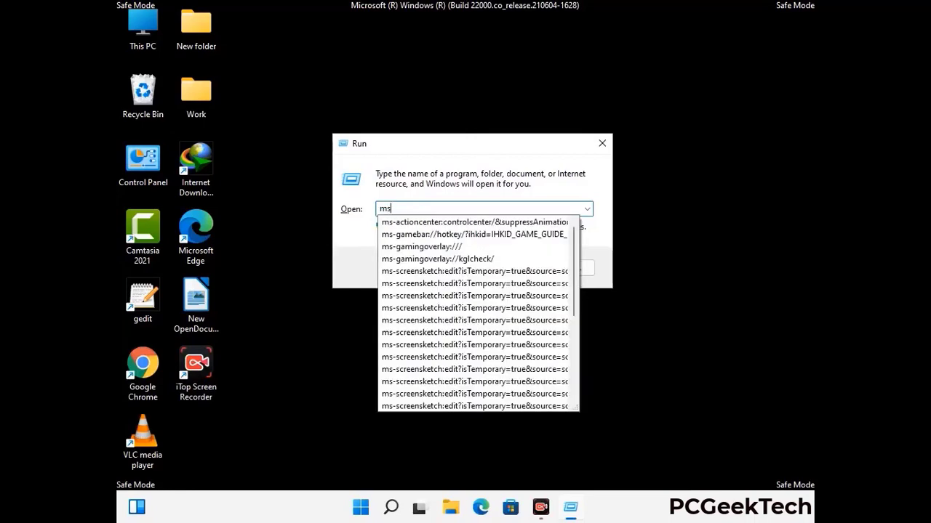
text(config)
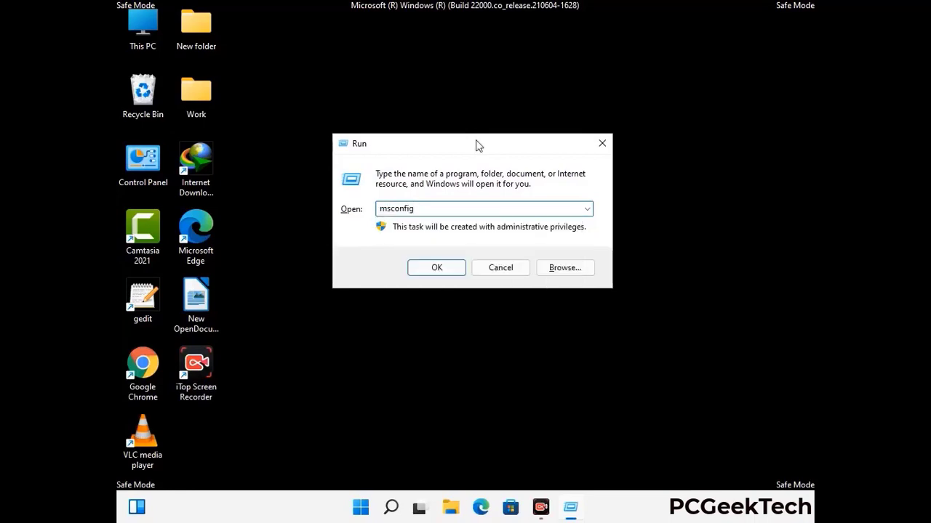
click(432, 268)
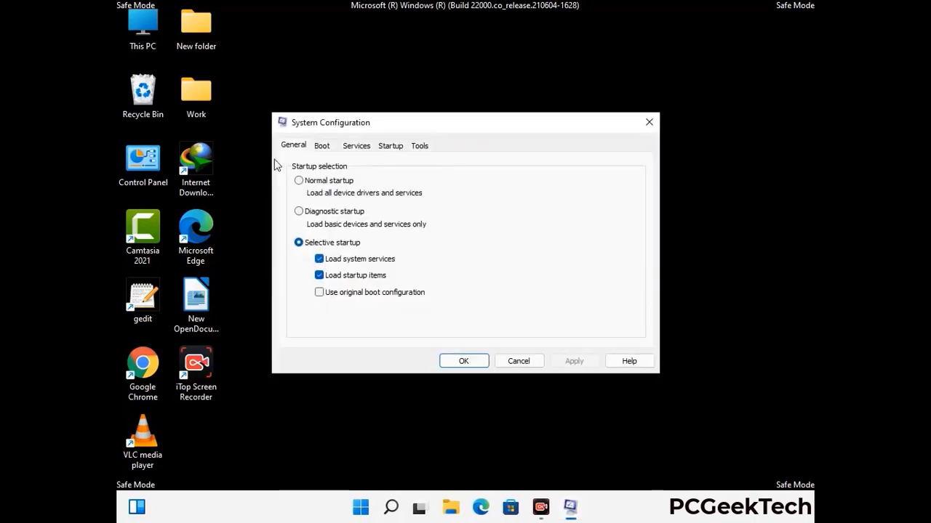
click(321, 146)
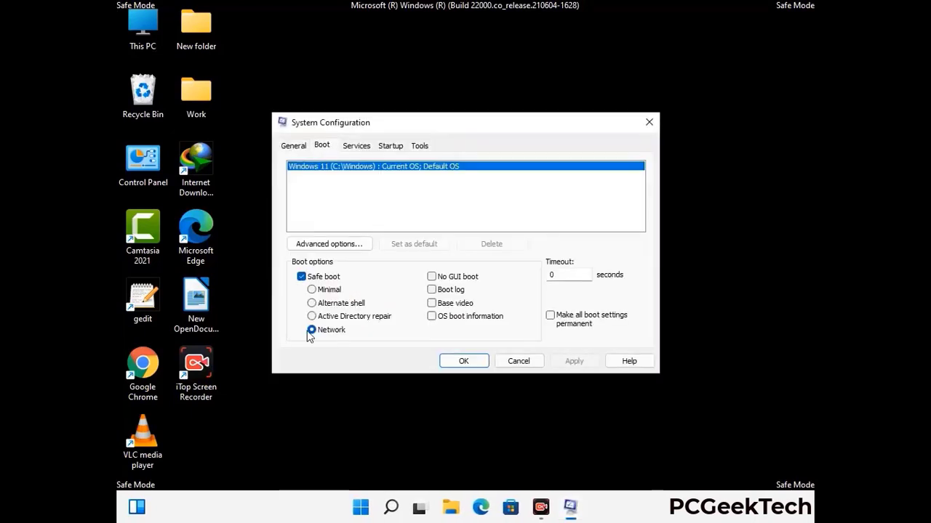
click(301, 277)
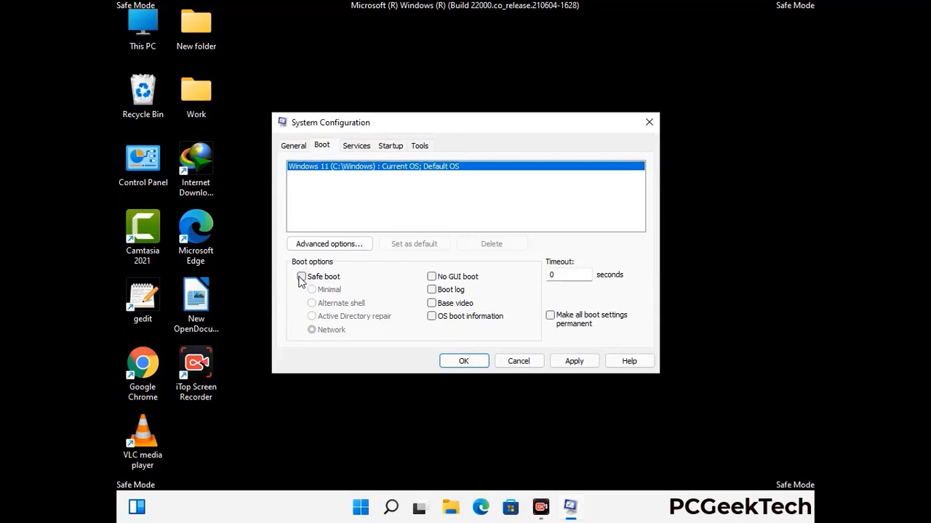